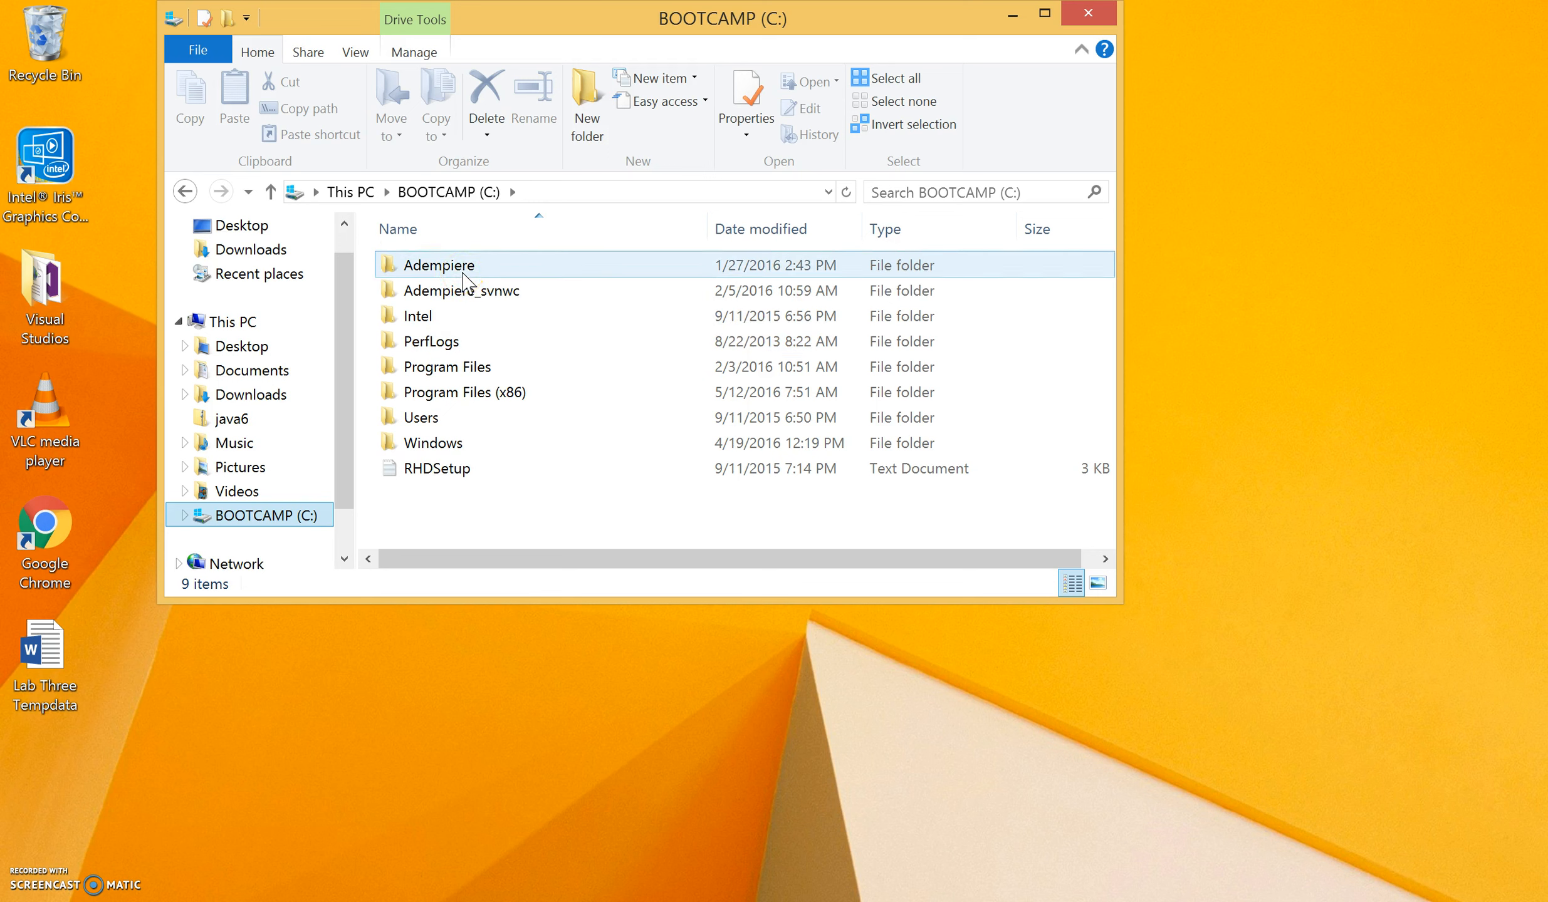
Open the Adempiere folder on drive C: and run the RUN_Adempiere batch file to start the client.
double_click(469, 267)
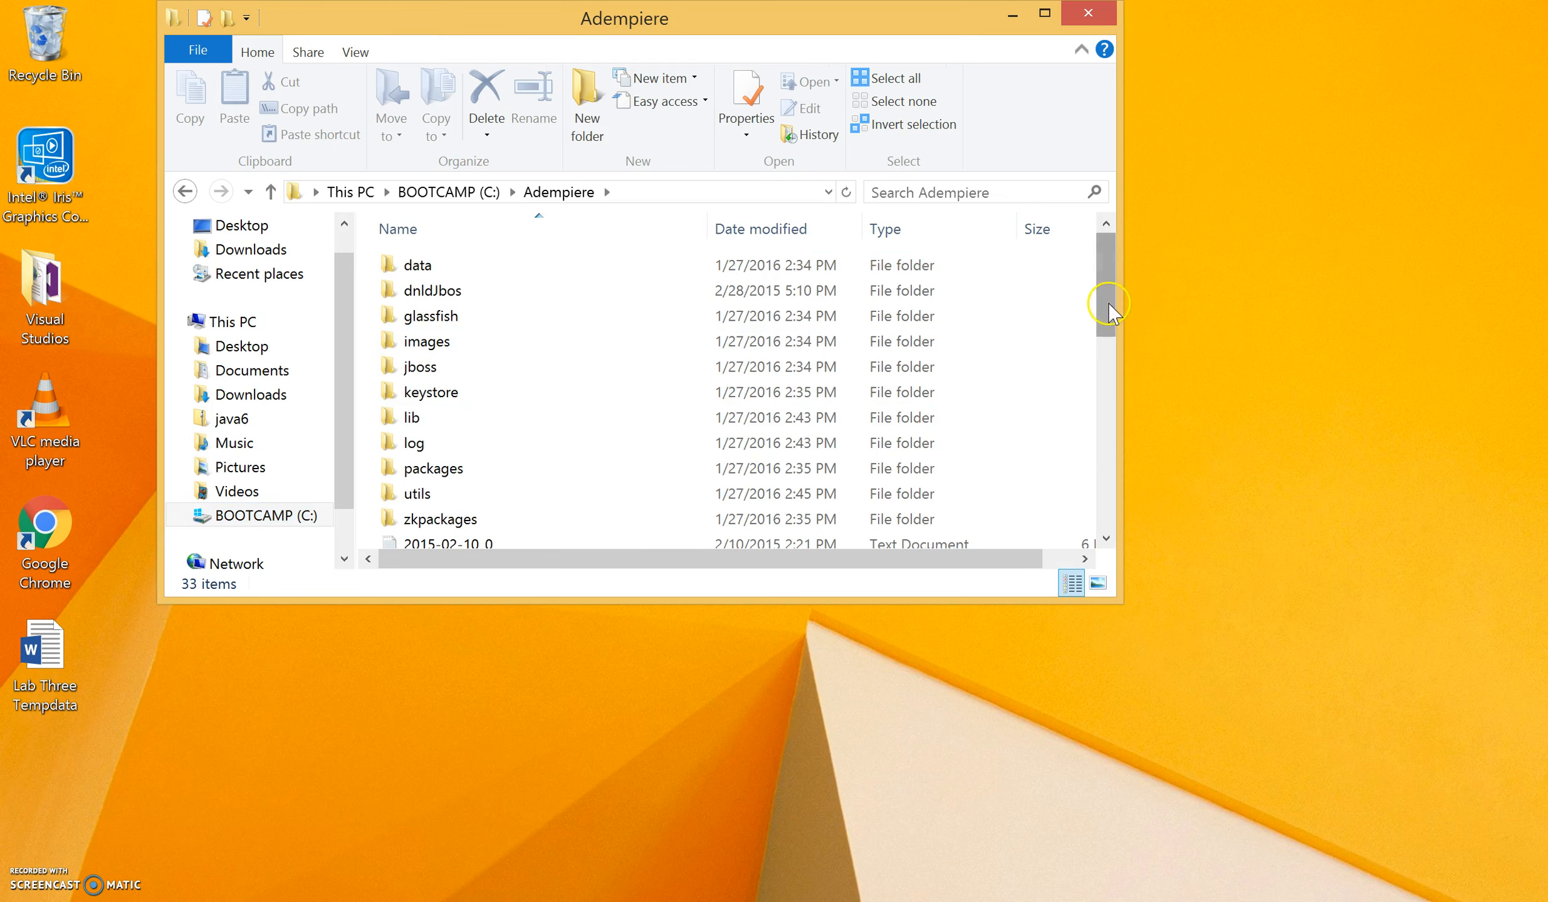
drag(1107, 307, 1107, 496)
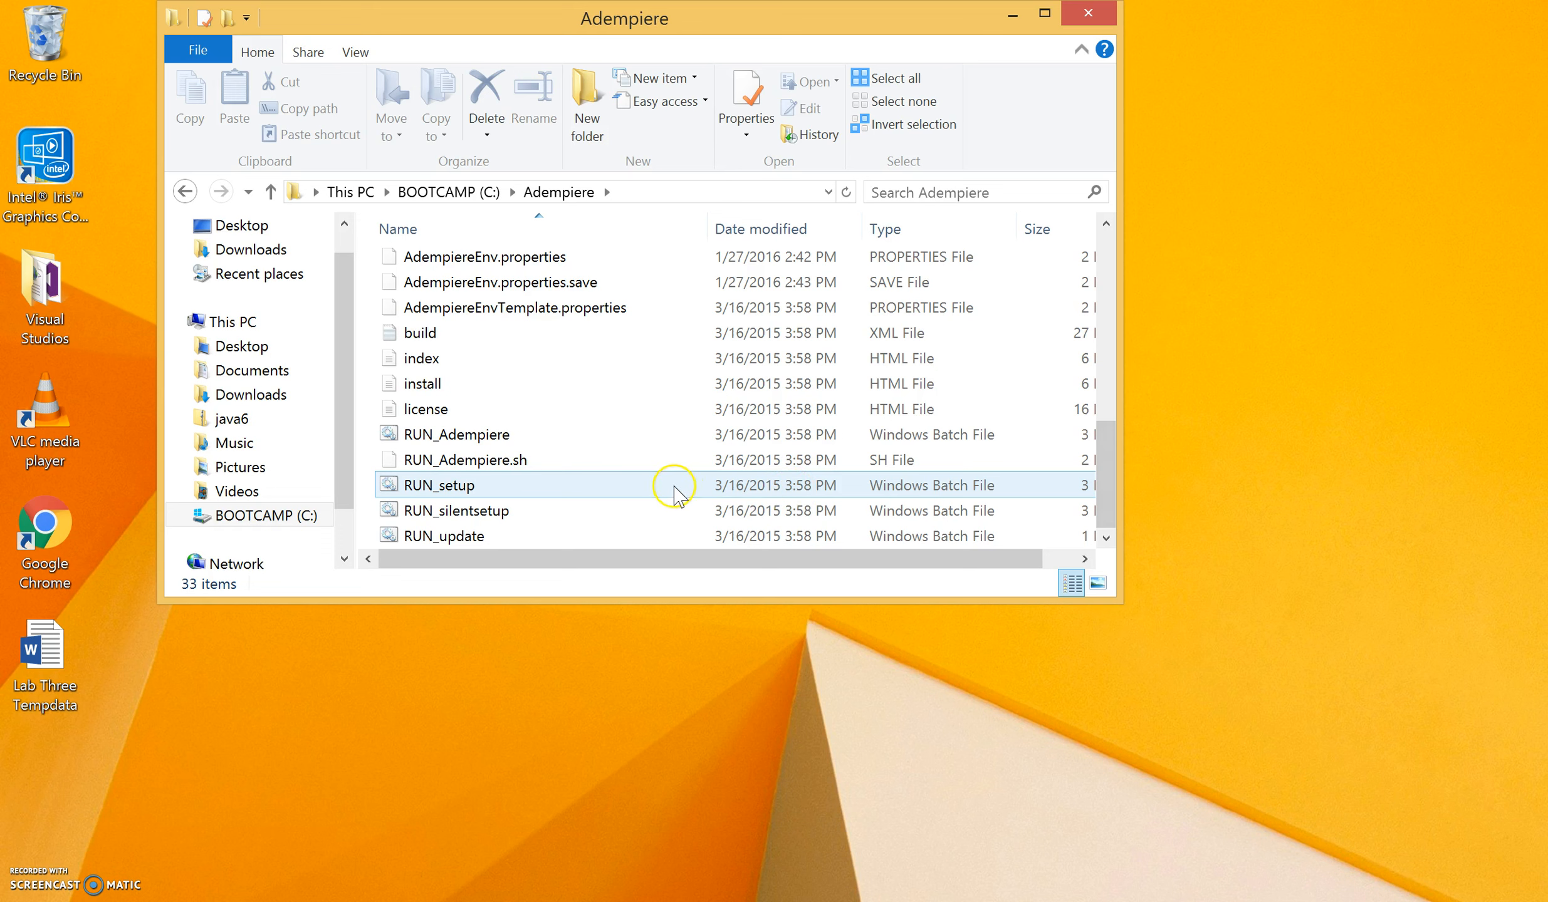
click(422, 442)
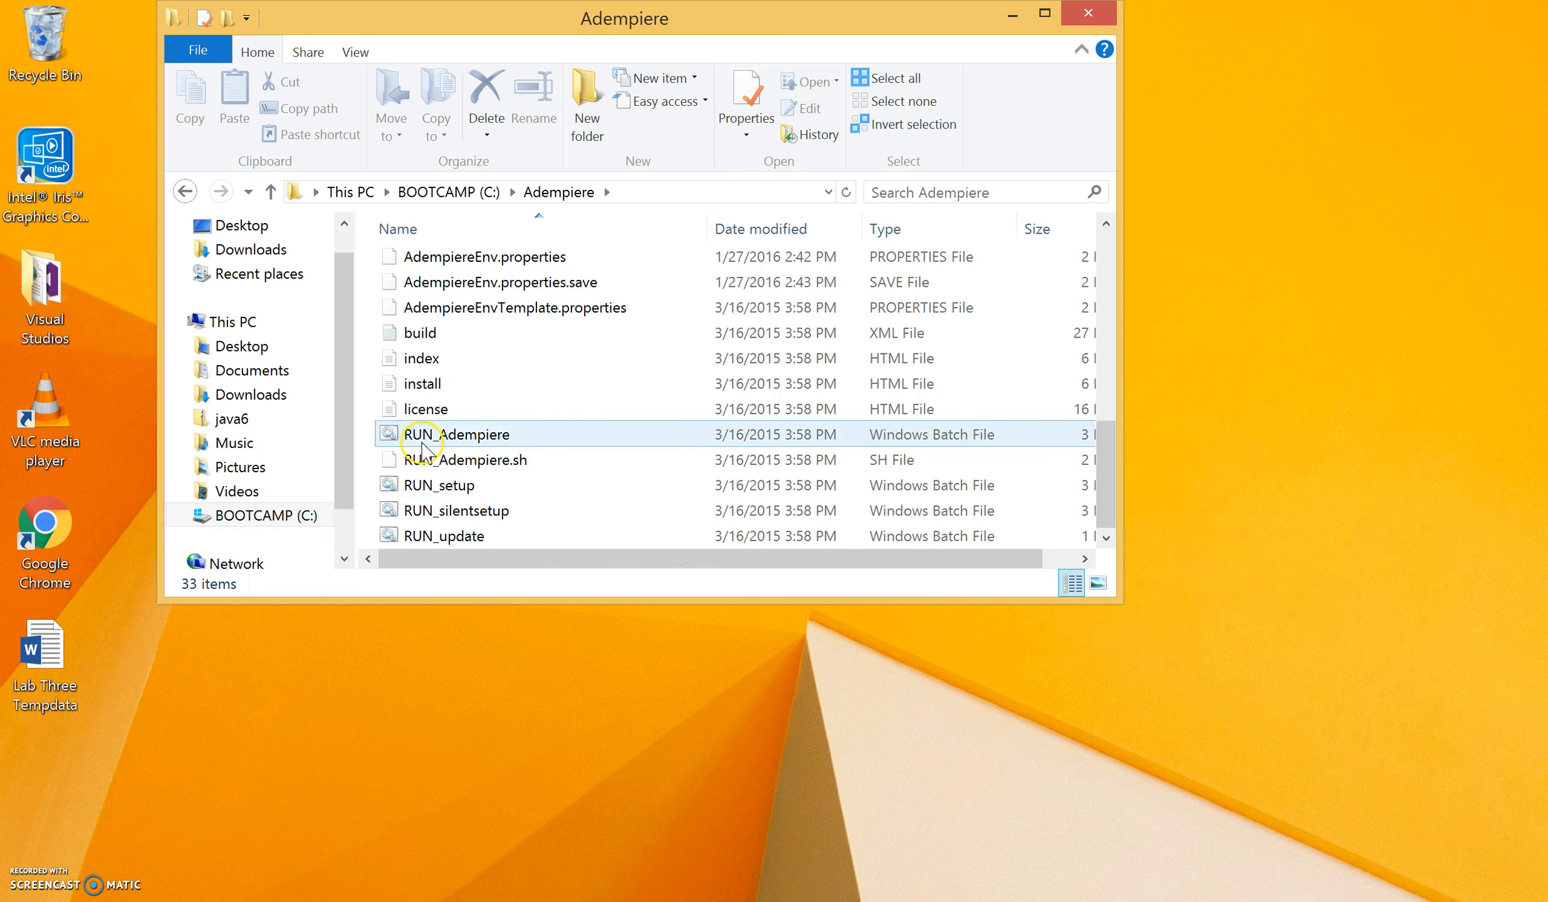
double_click(480, 439)
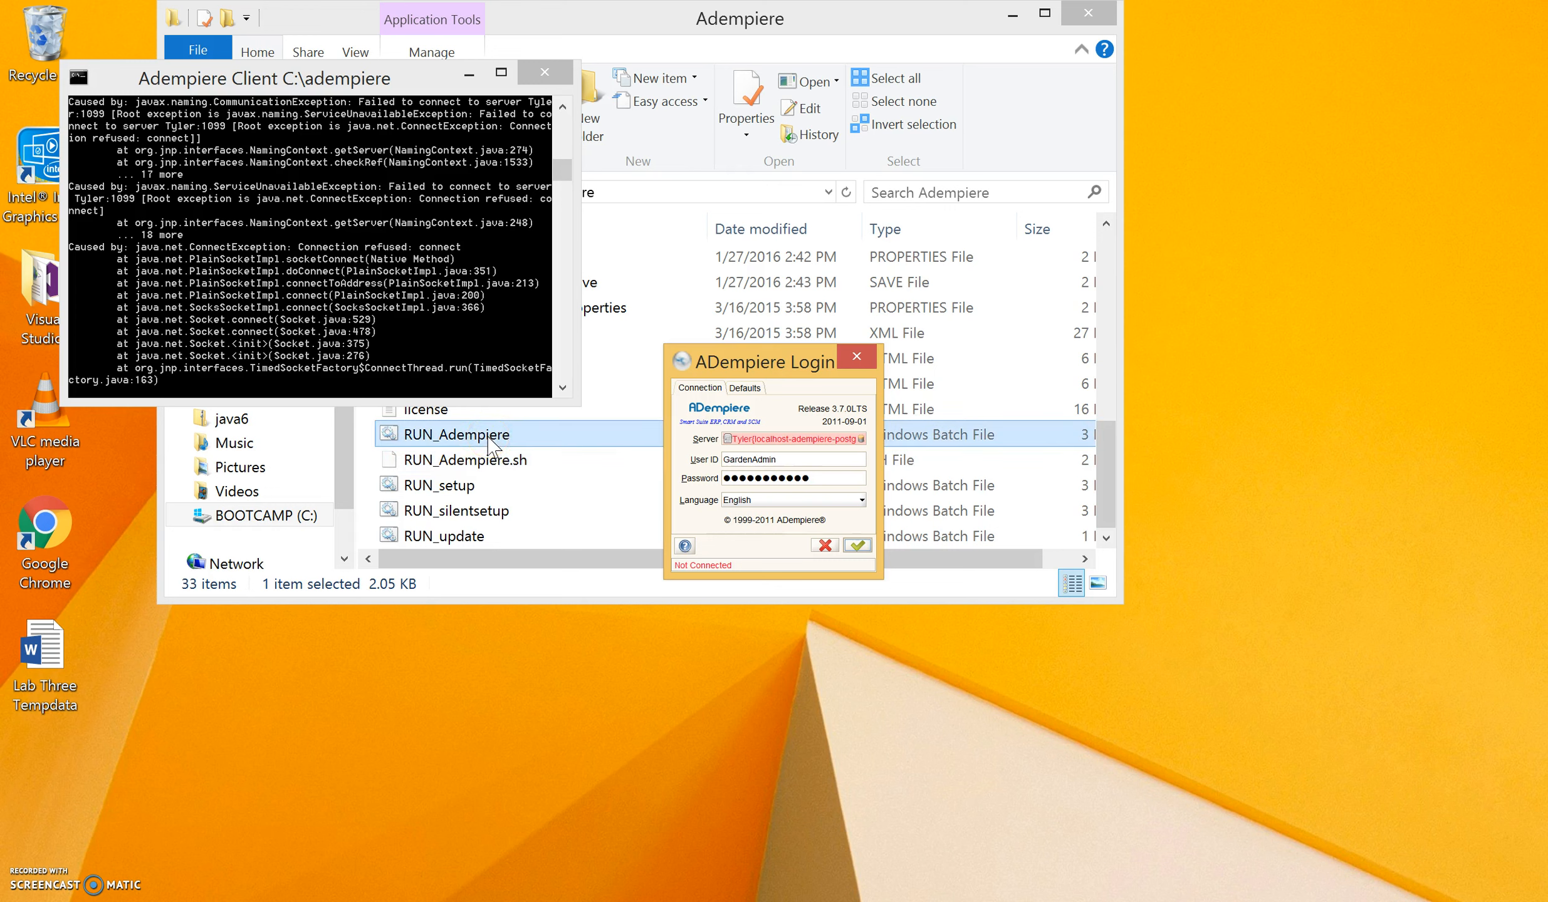
Re-enter the account password in the ADempiere login and submit the connection credentials.
click(697, 461)
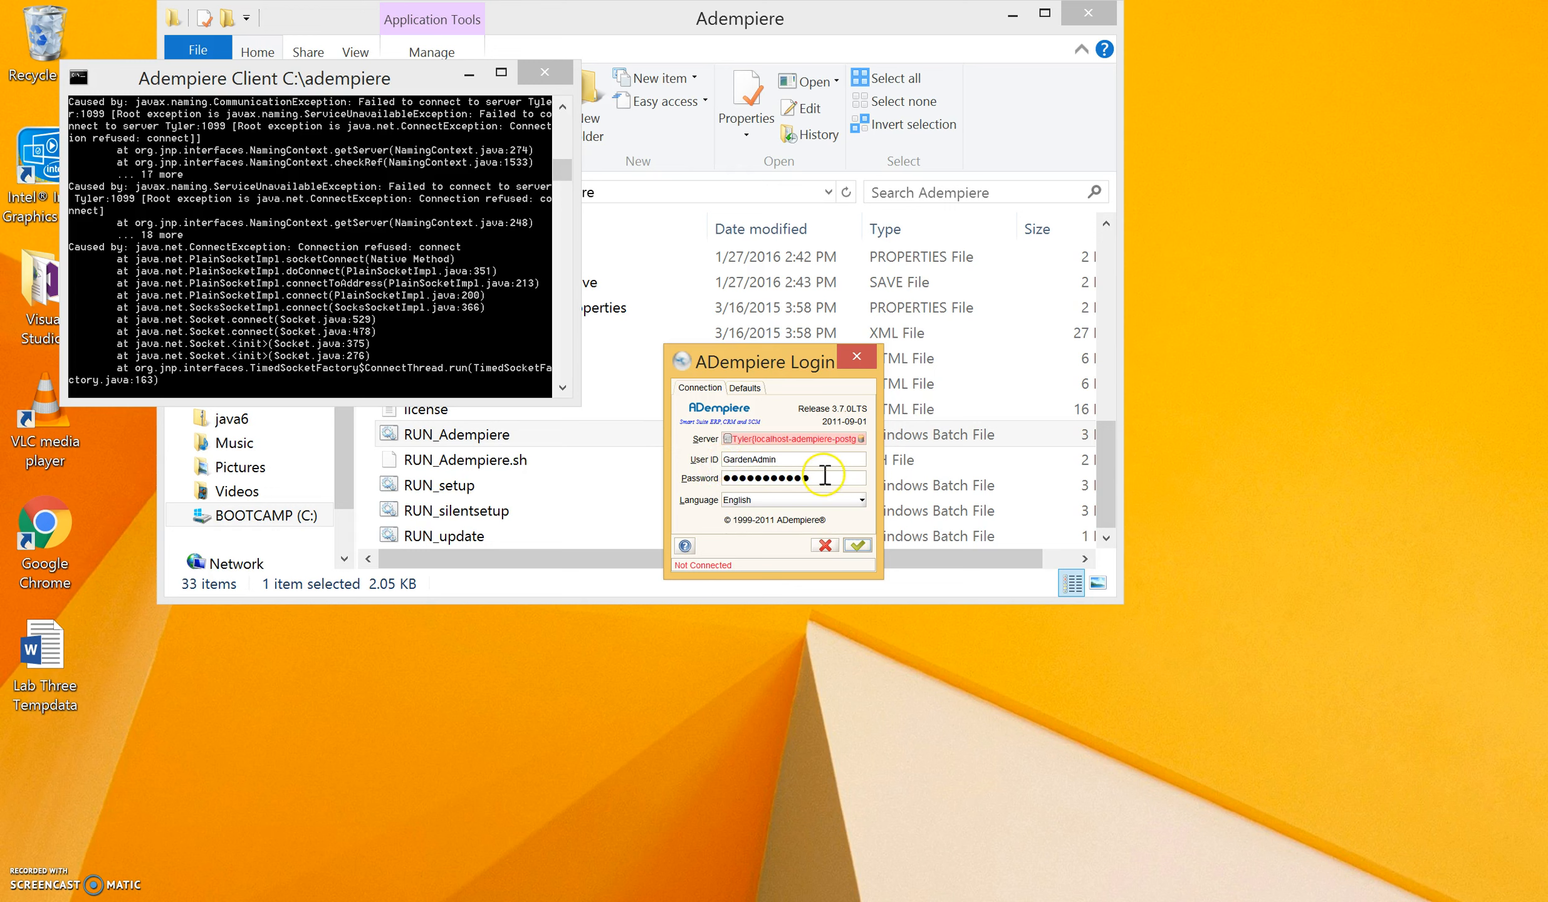
drag(823, 475, 661, 471)
key(BackSpace)
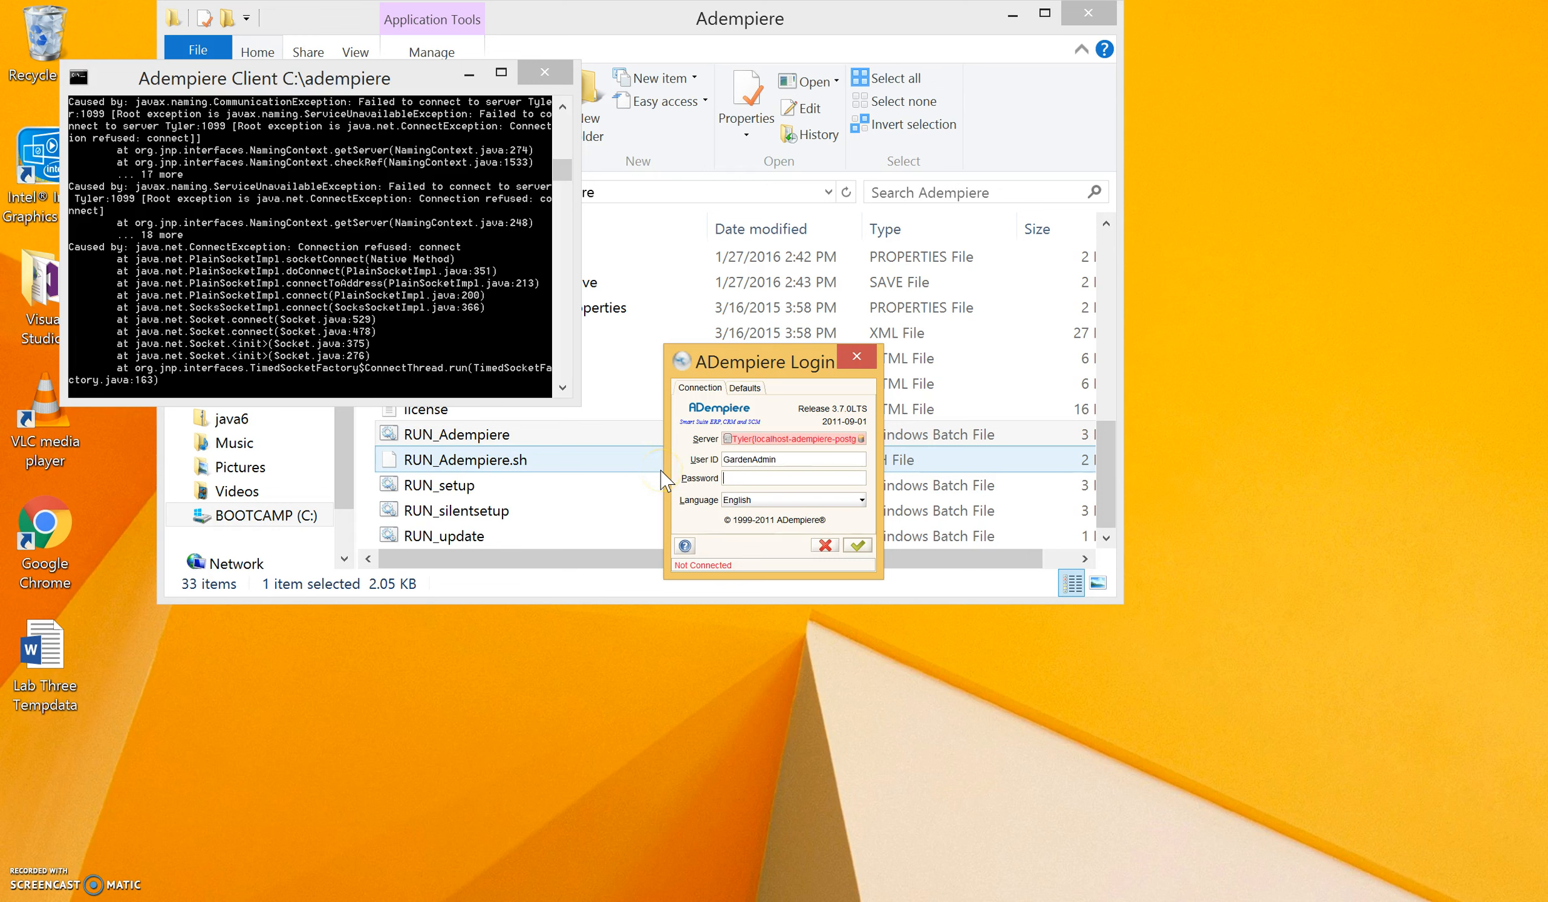
text(***********)
click(858, 546)
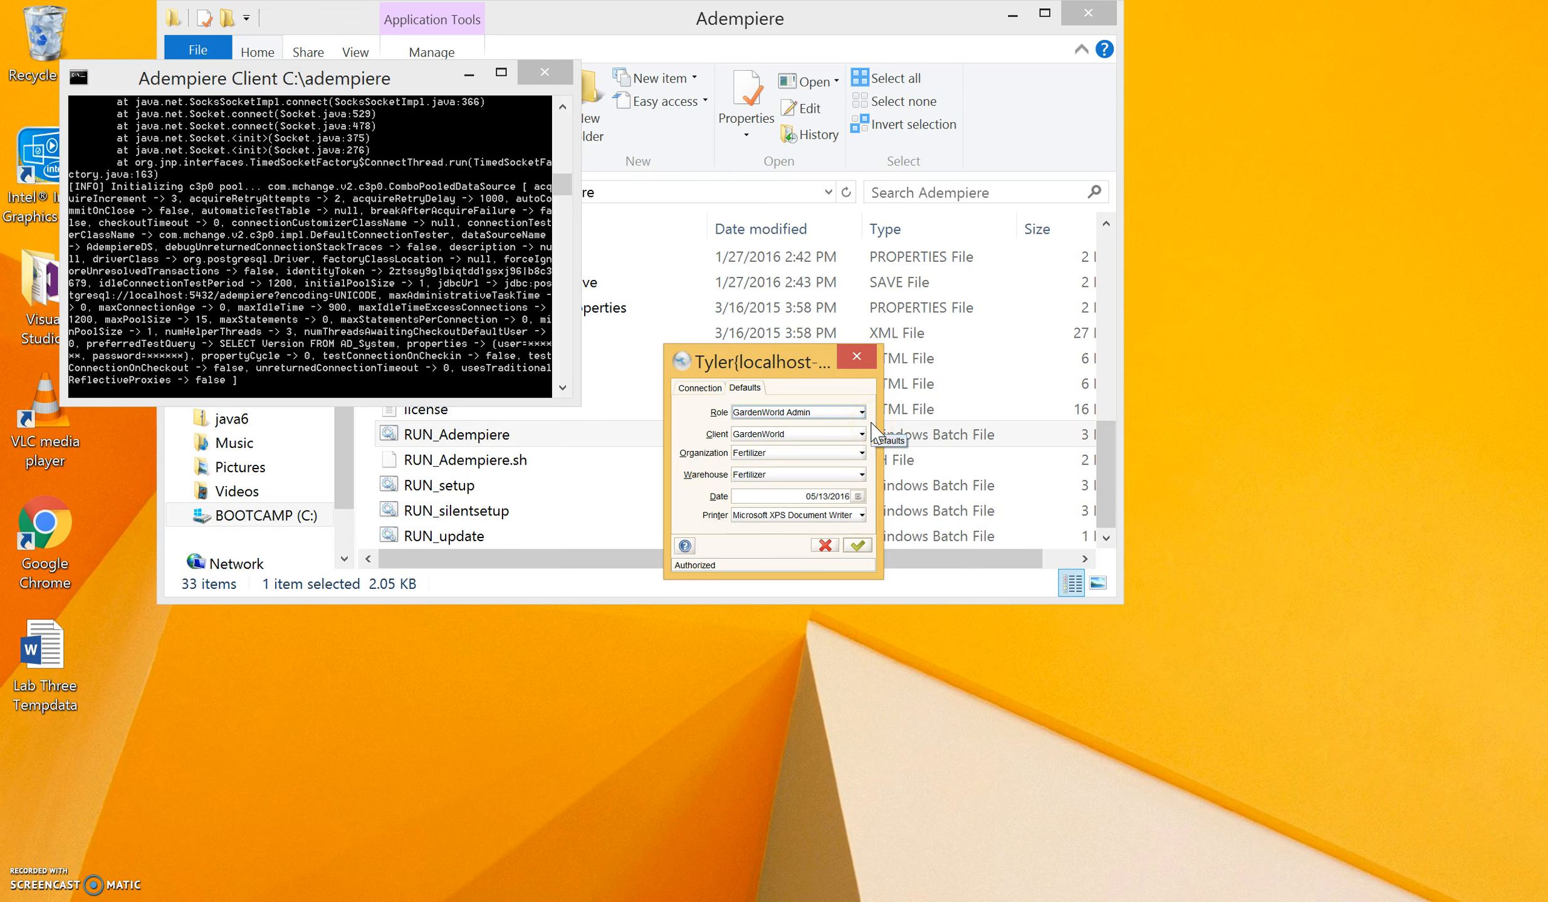
Set the login organization to *, confirm the defaults and decline the database migration.
click(786, 454)
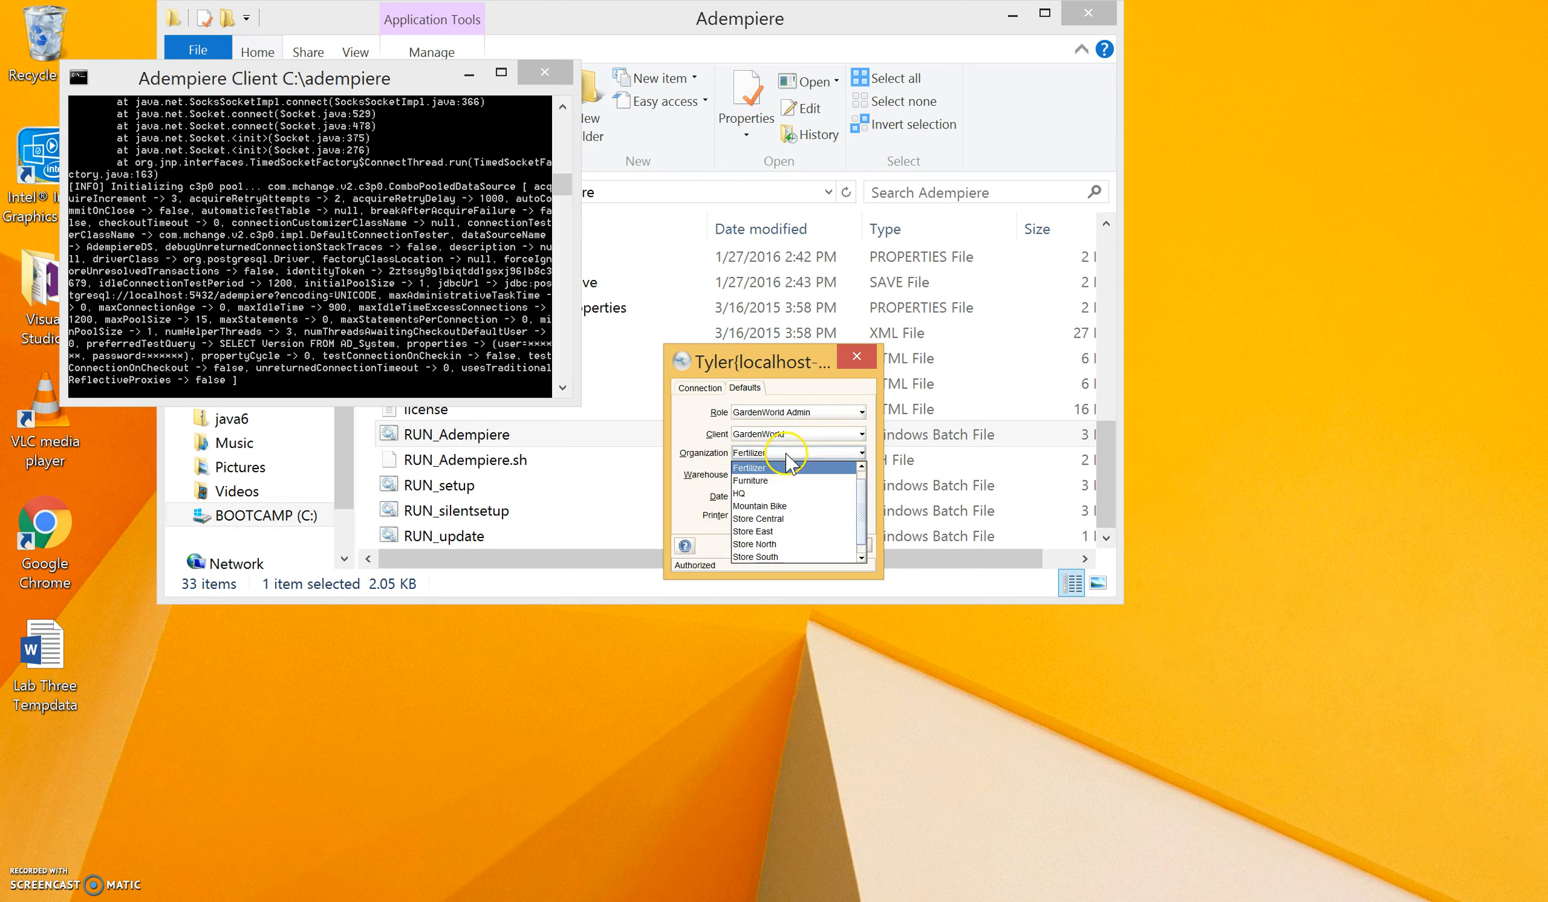
click(861, 472)
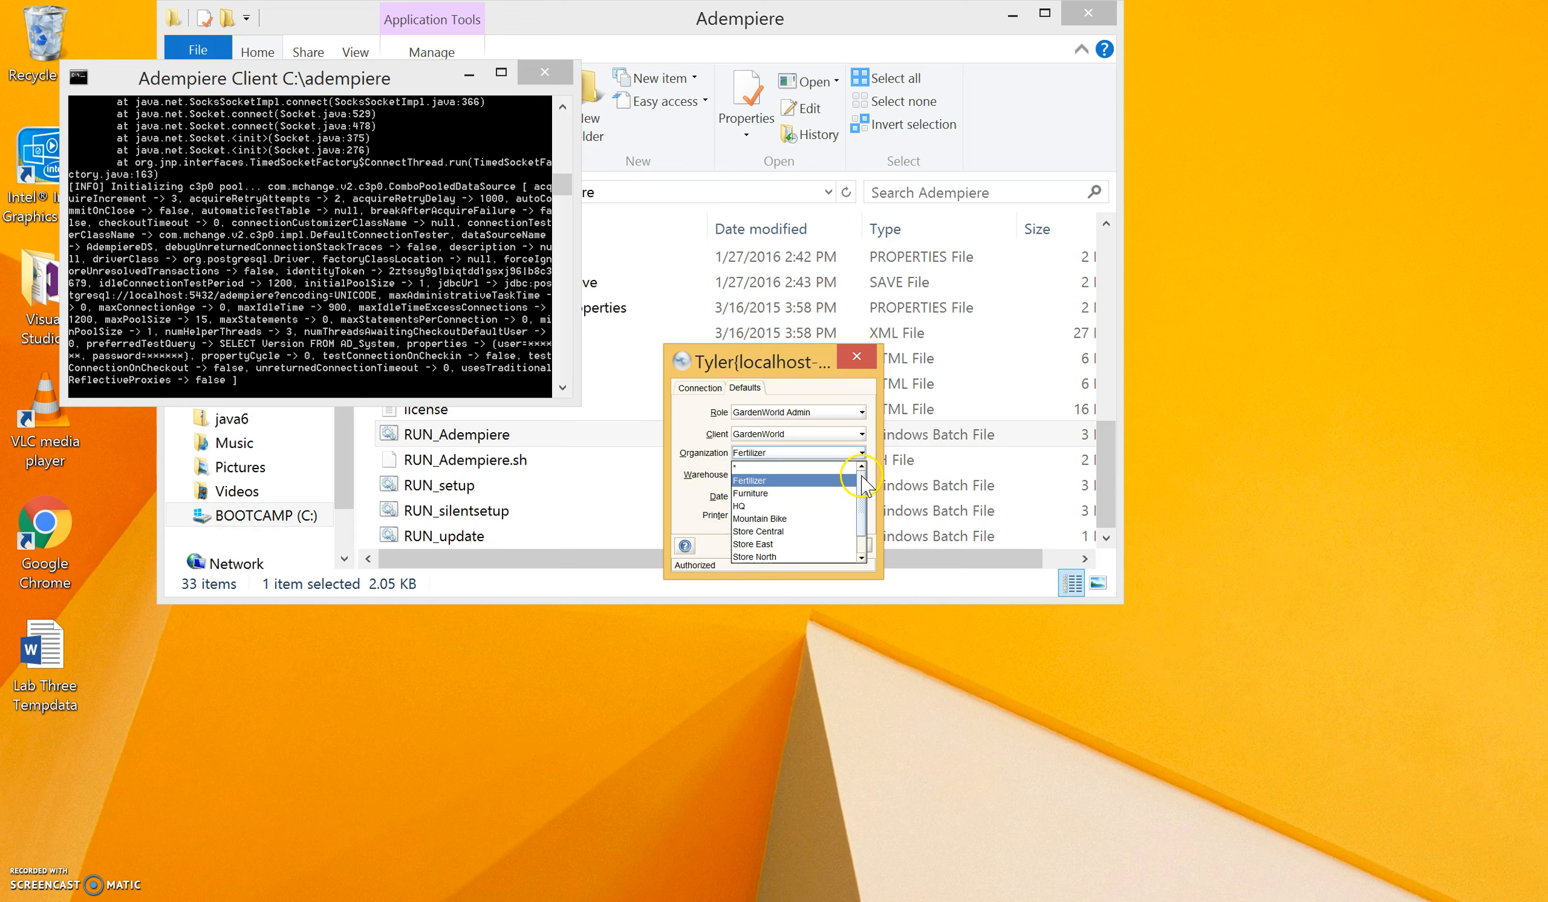
click(778, 470)
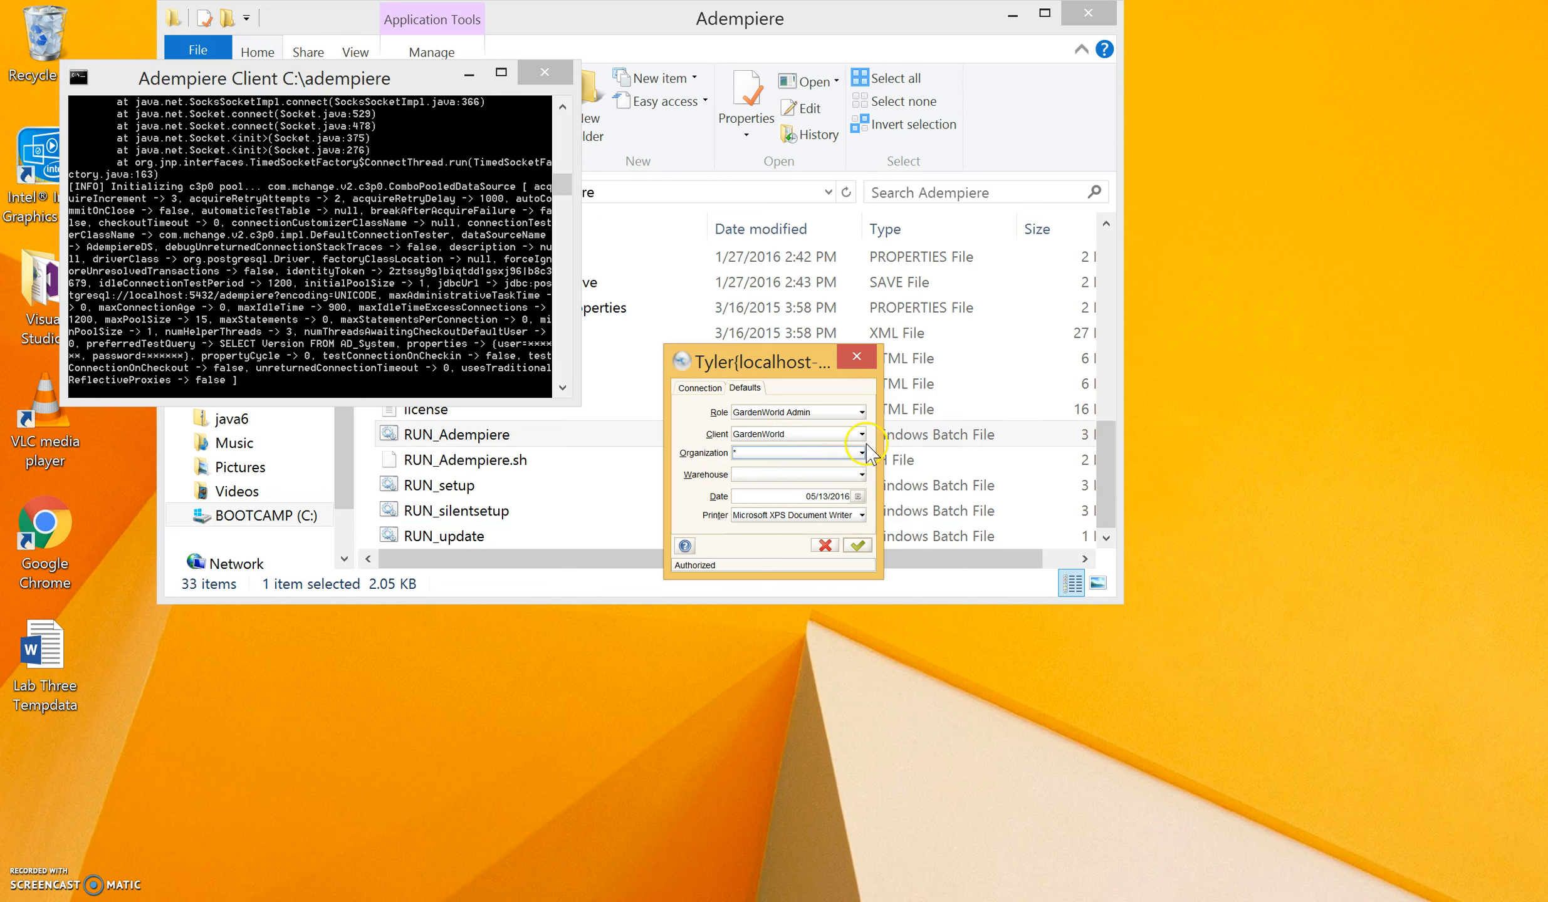
click(860, 547)
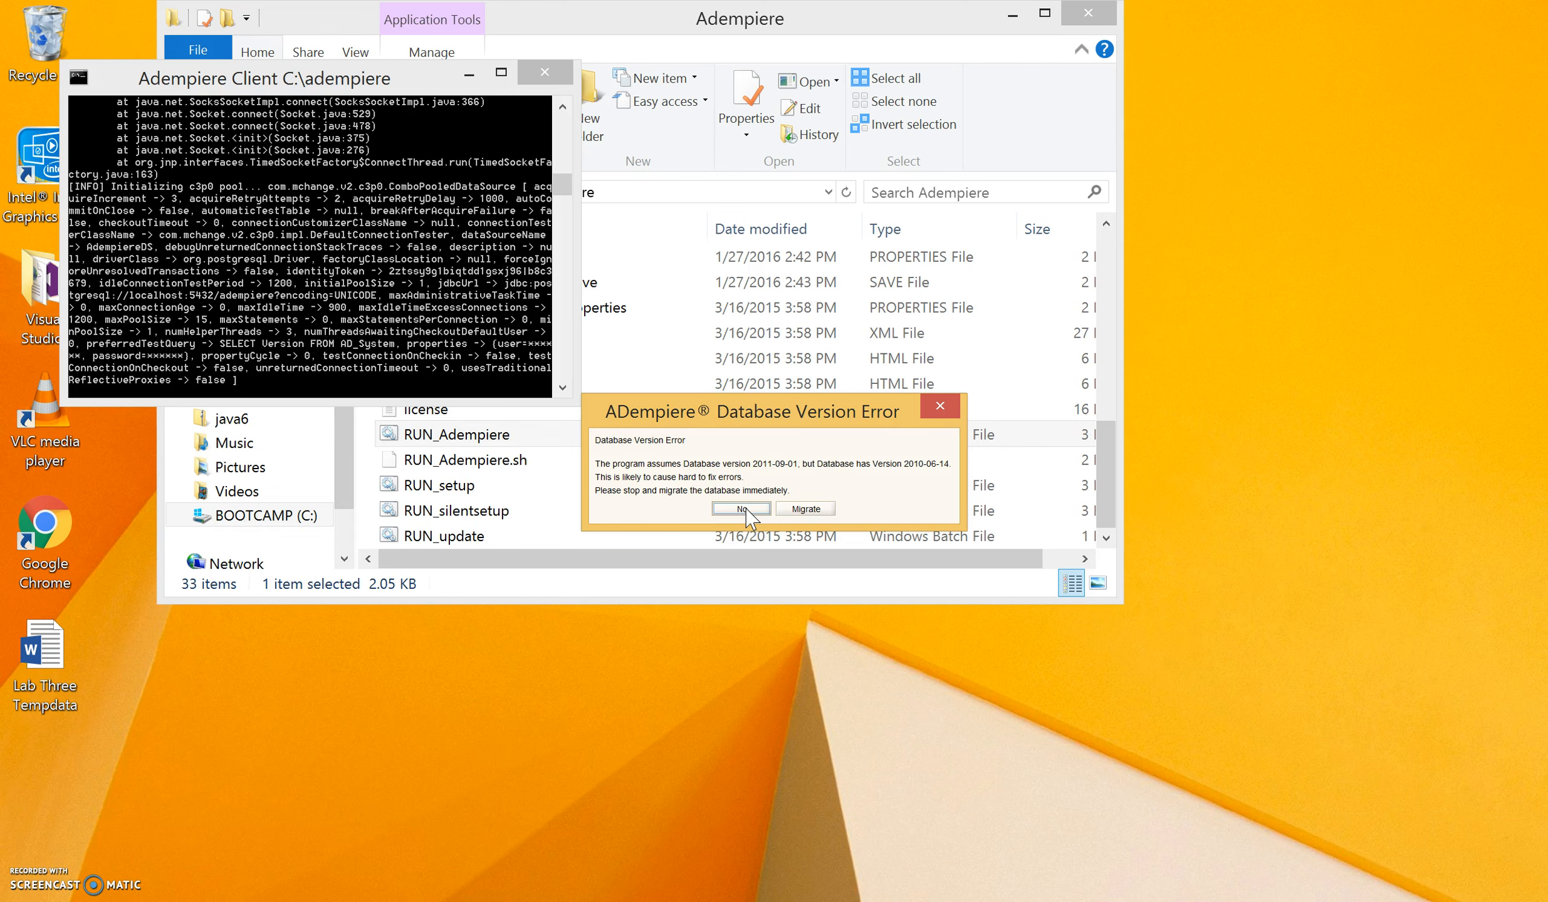
click(742, 508)
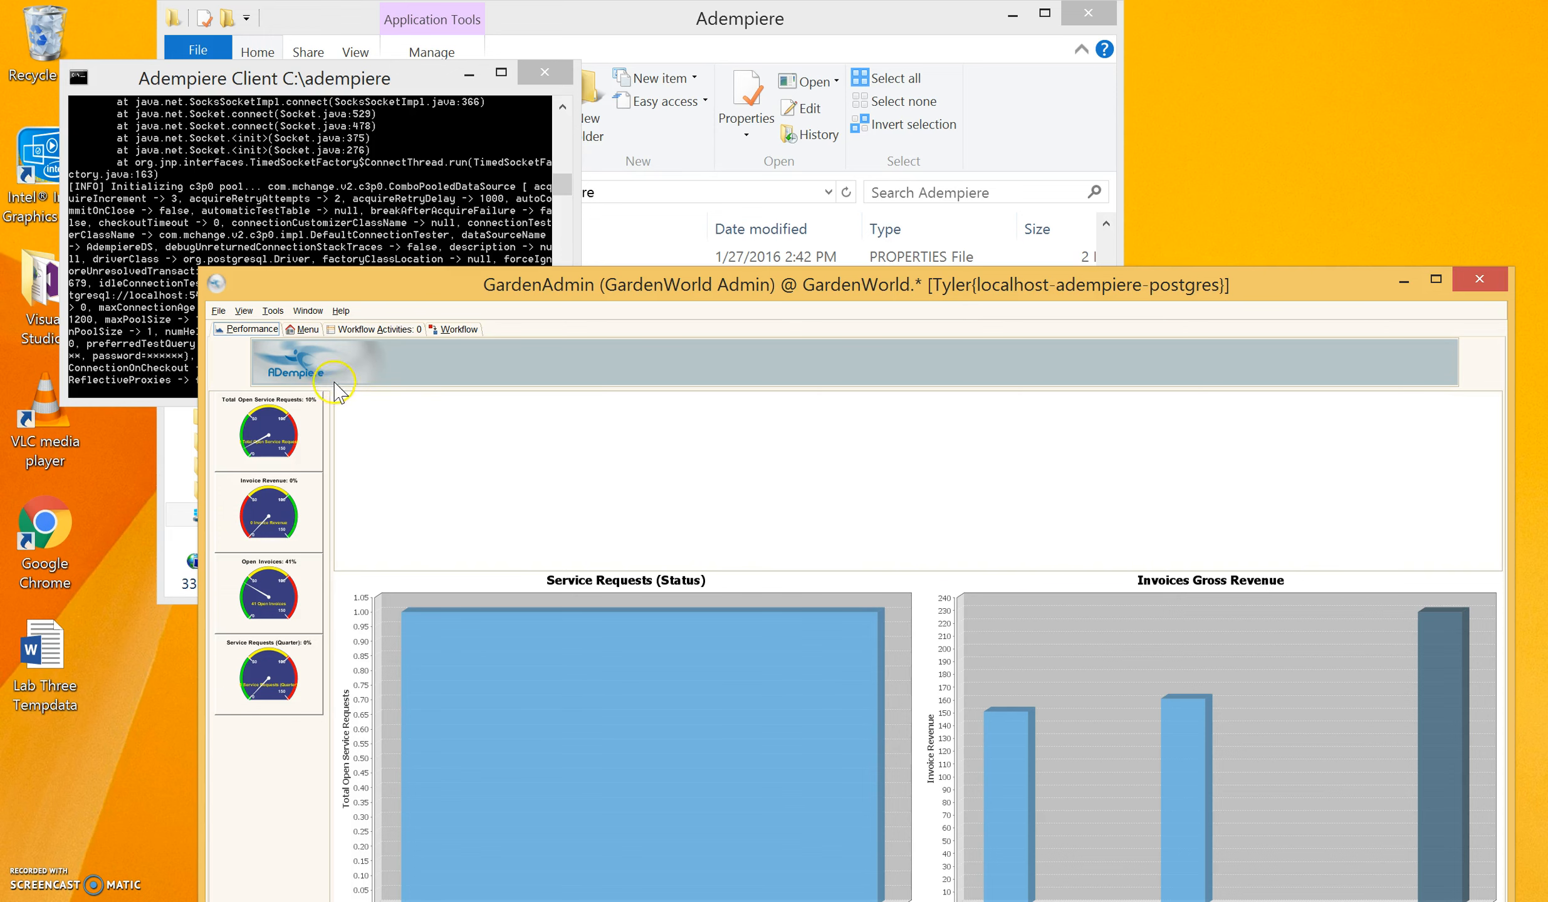
Open the MOM window from the application menu tree and generate a report of its Discussion Detail records.
click(302, 331)
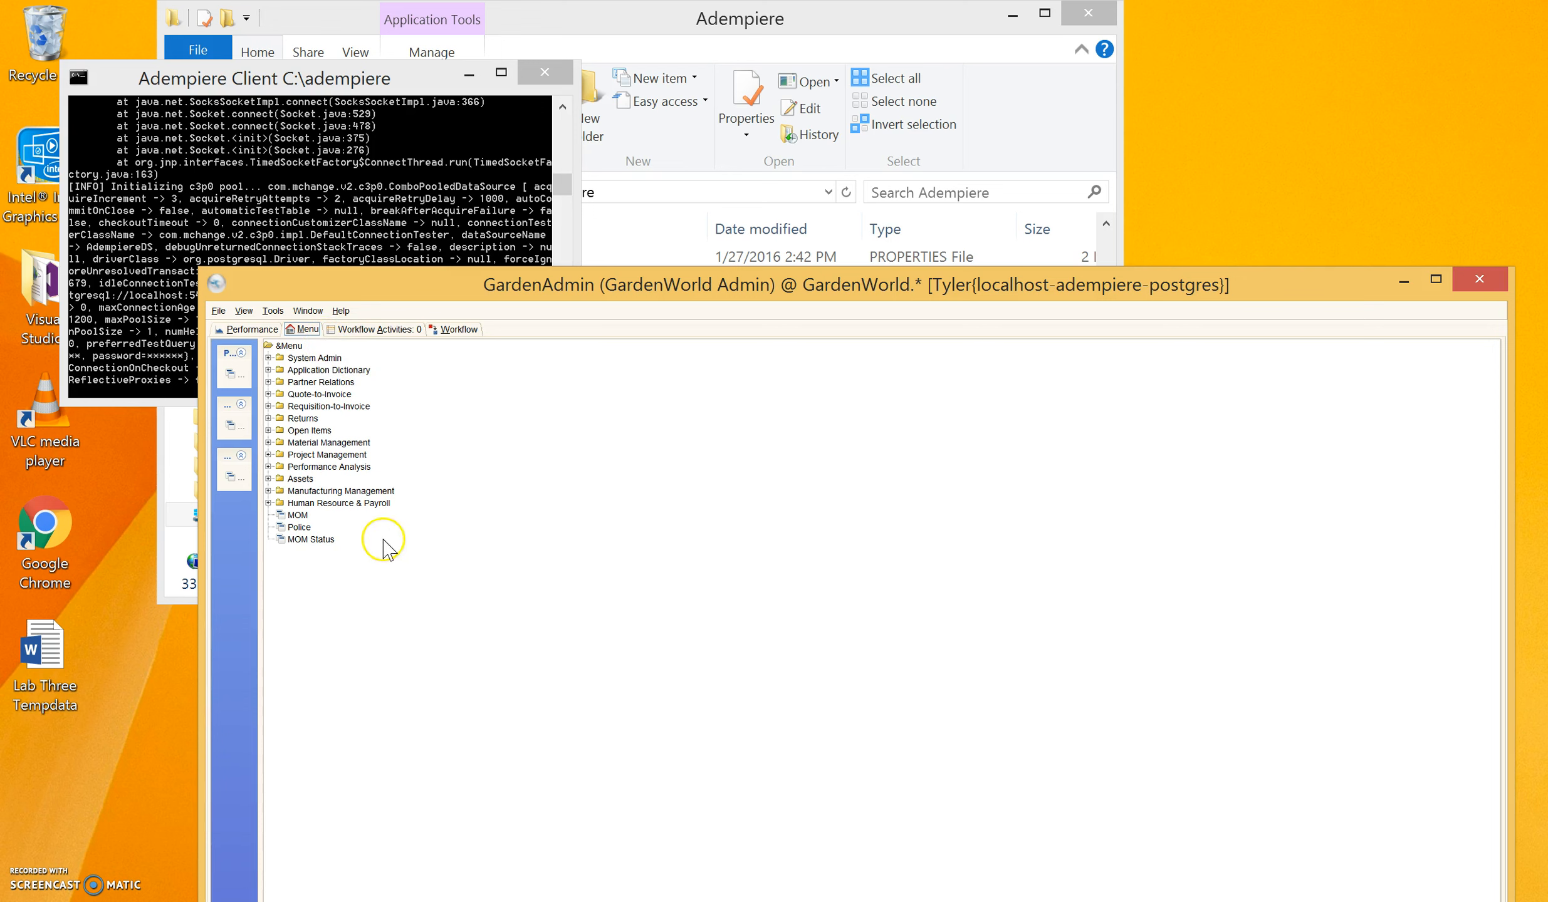
click(299, 515)
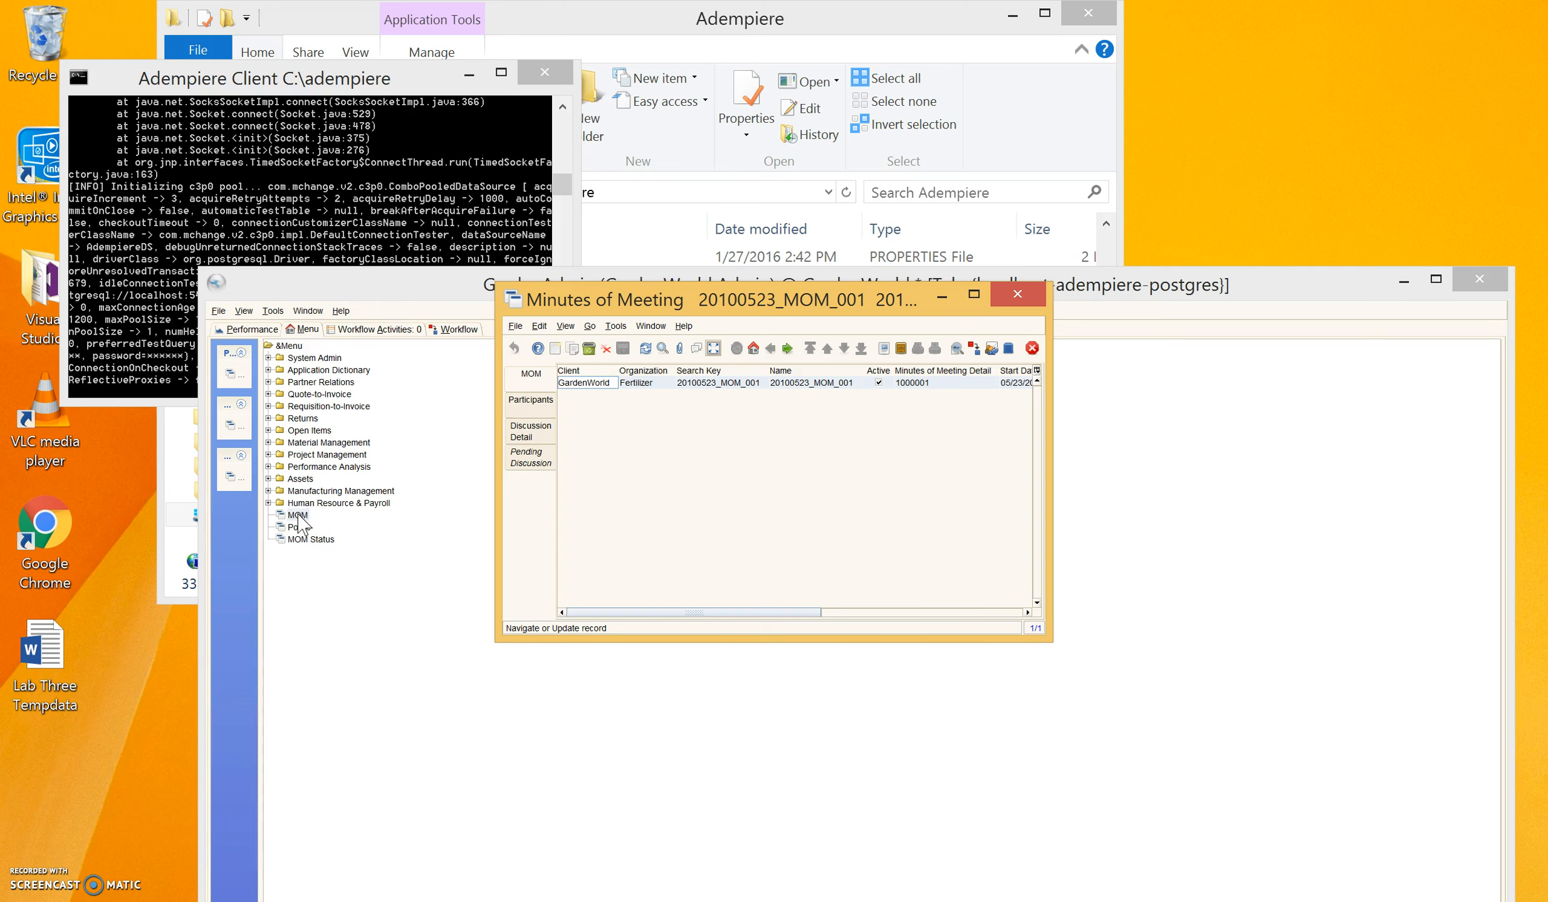
click(526, 430)
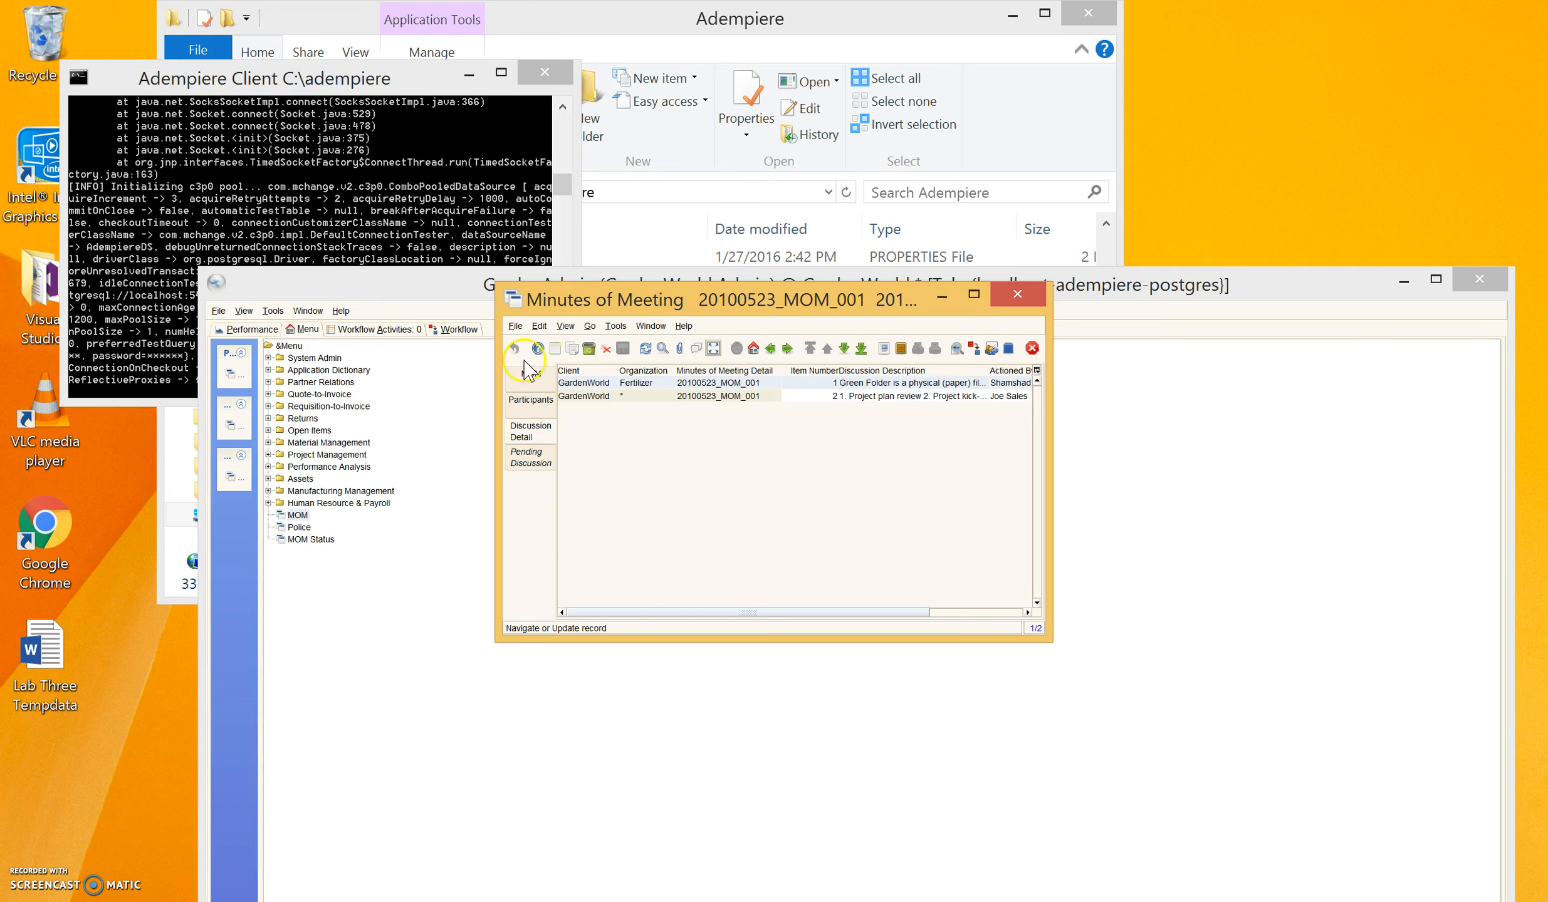
click(515, 327)
click(517, 326)
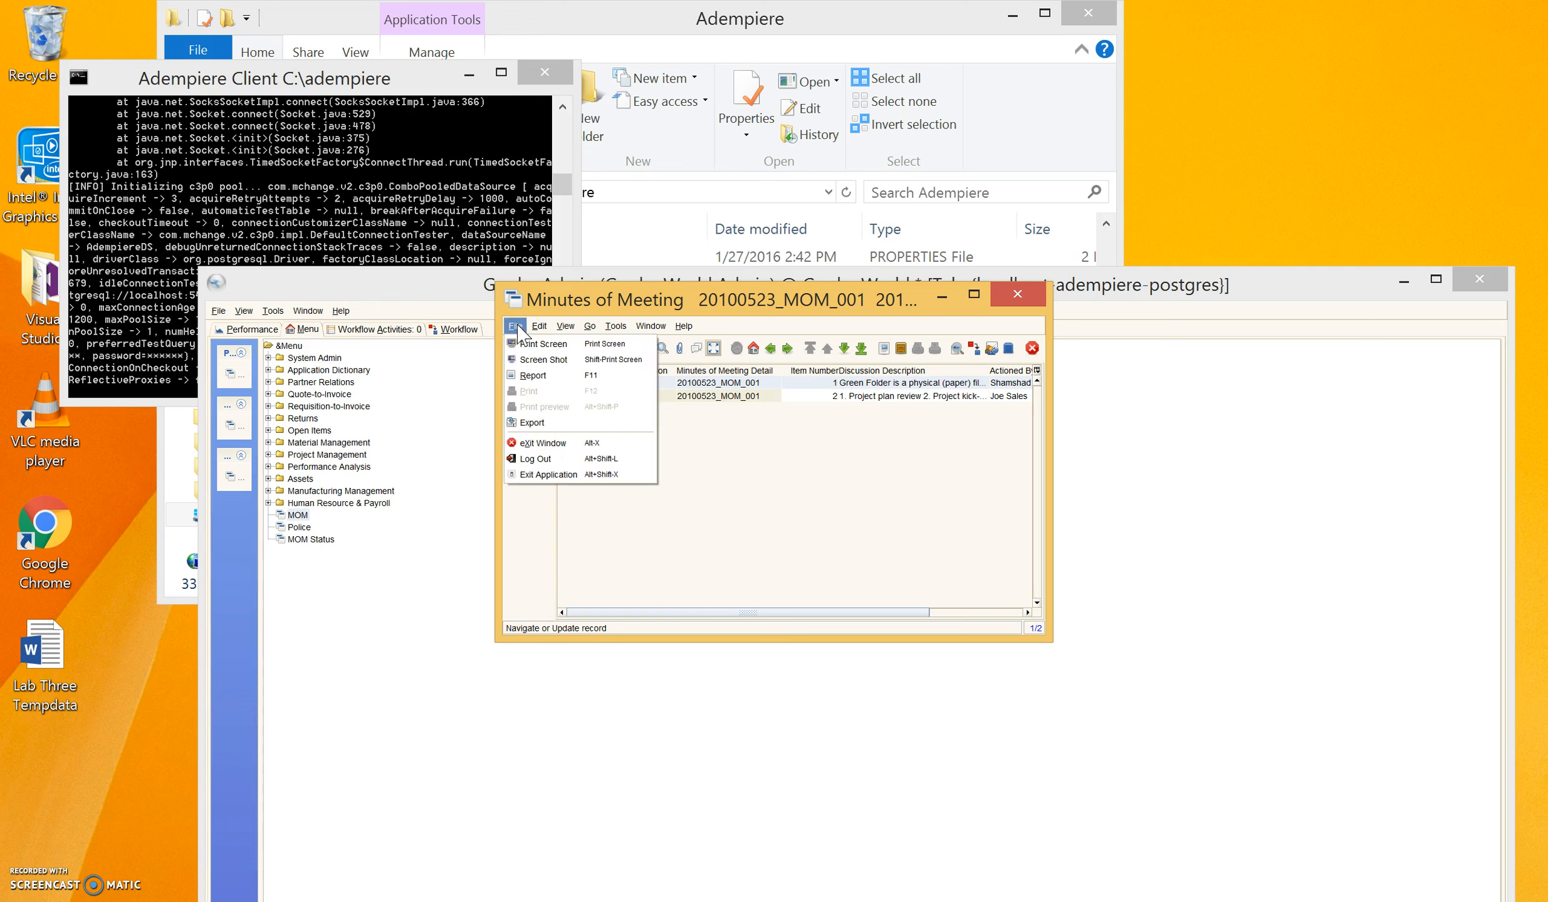
click(524, 374)
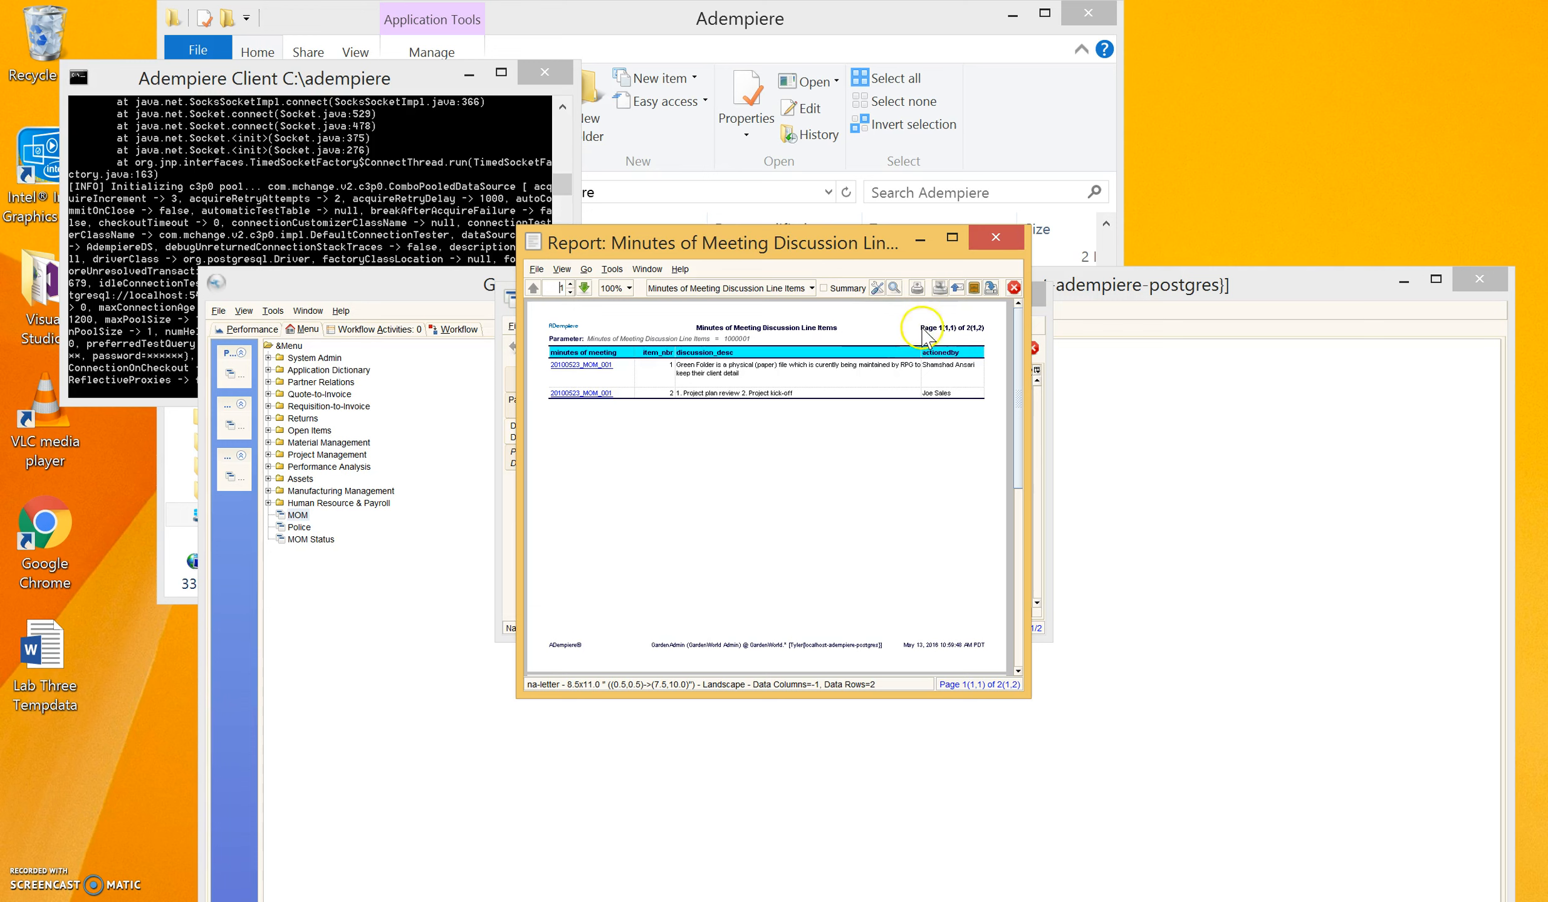
Open the Minutes of Meeting Discussion Line Items print format for customization and set its print font to SansSerif bold 10.
click(877, 289)
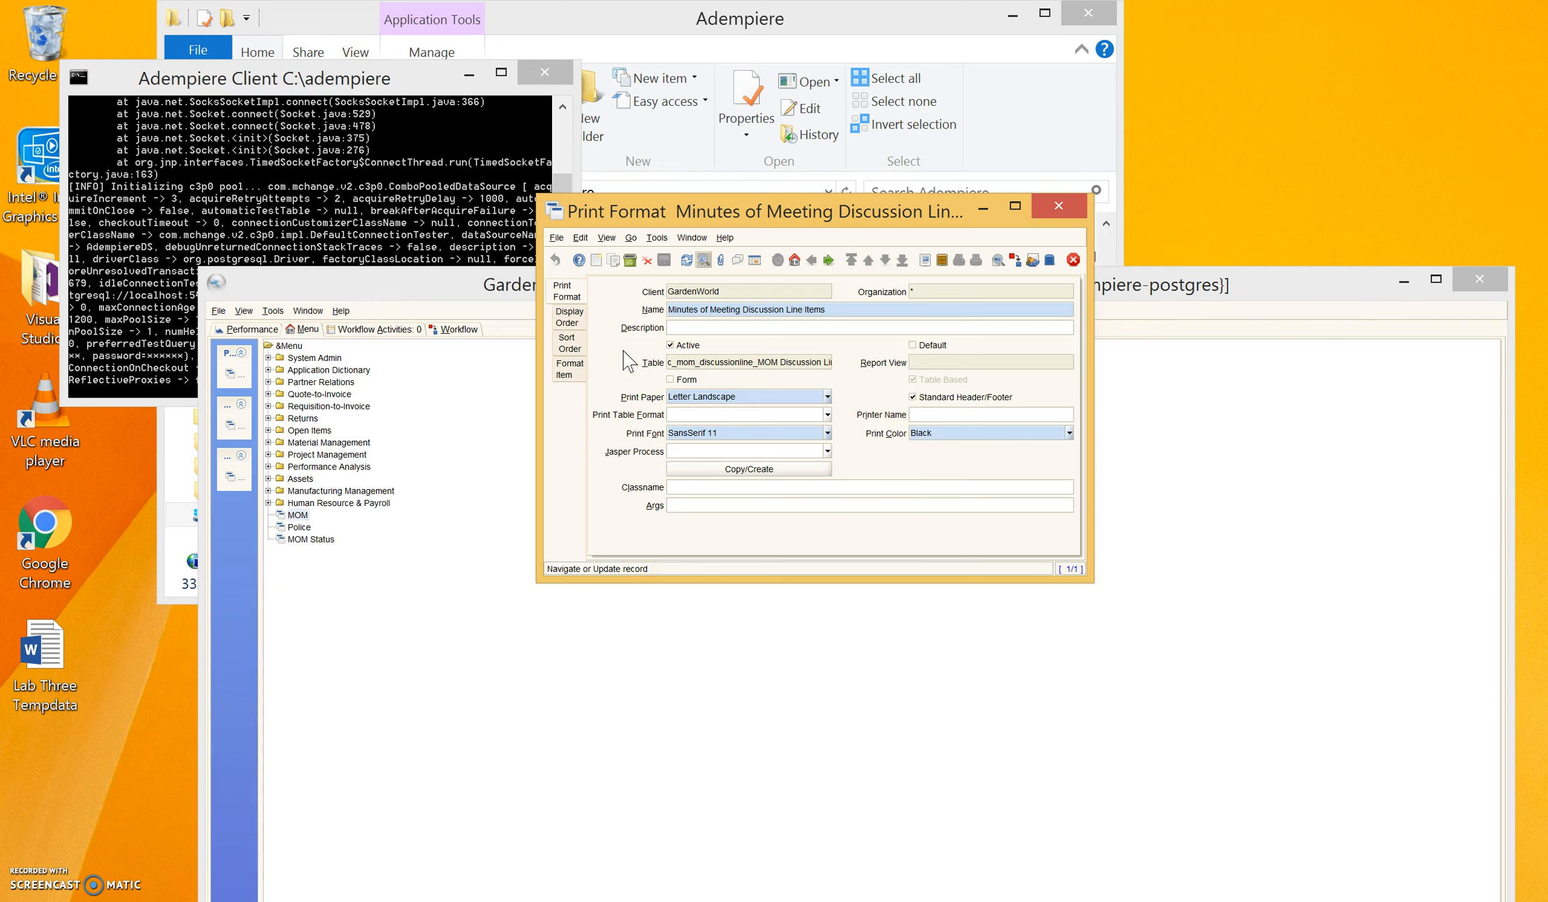
click(671, 293)
click(741, 335)
click(827, 433)
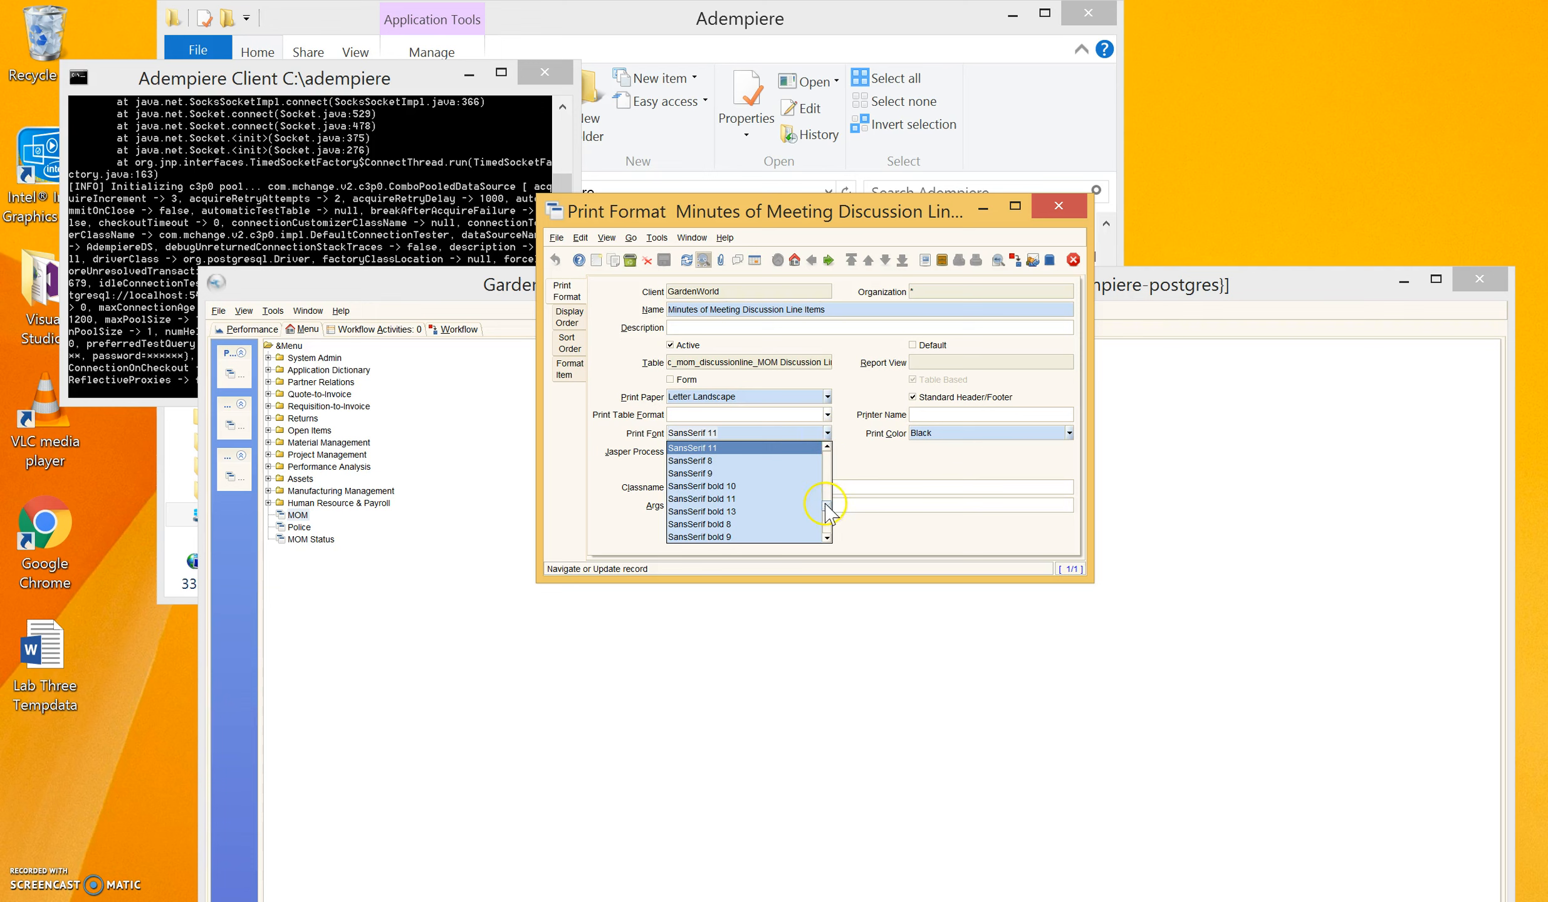
scroll(828, 502, up, 1)
mouse_move(828, 502)
mouse_down()
mouse_move(831, 486)
mouse_move(827, 511)
mouse_up()
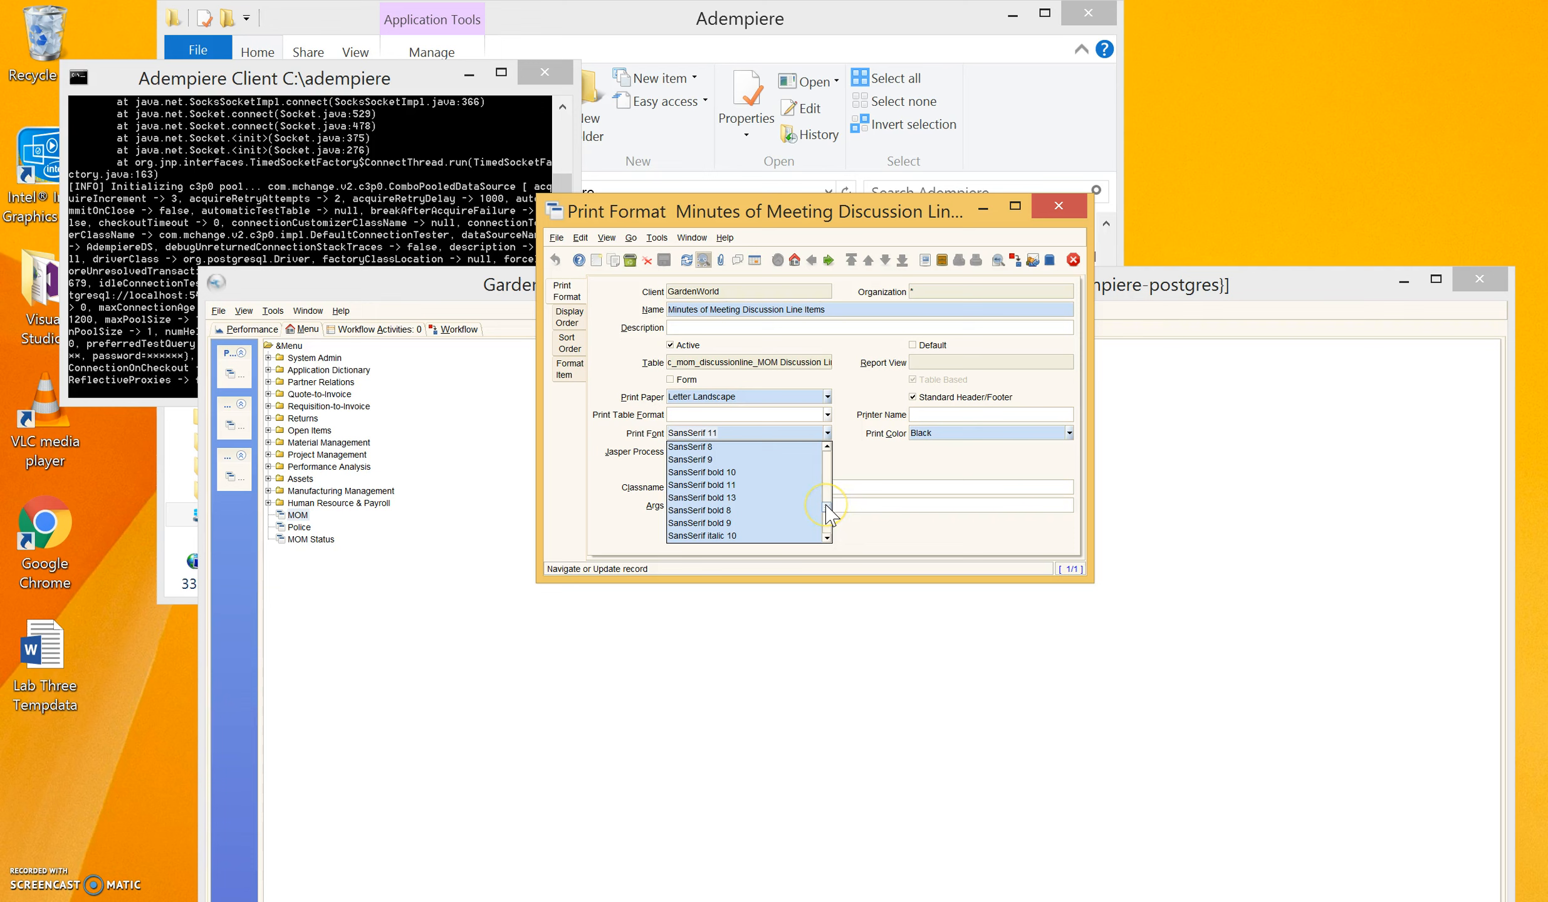
click(714, 480)
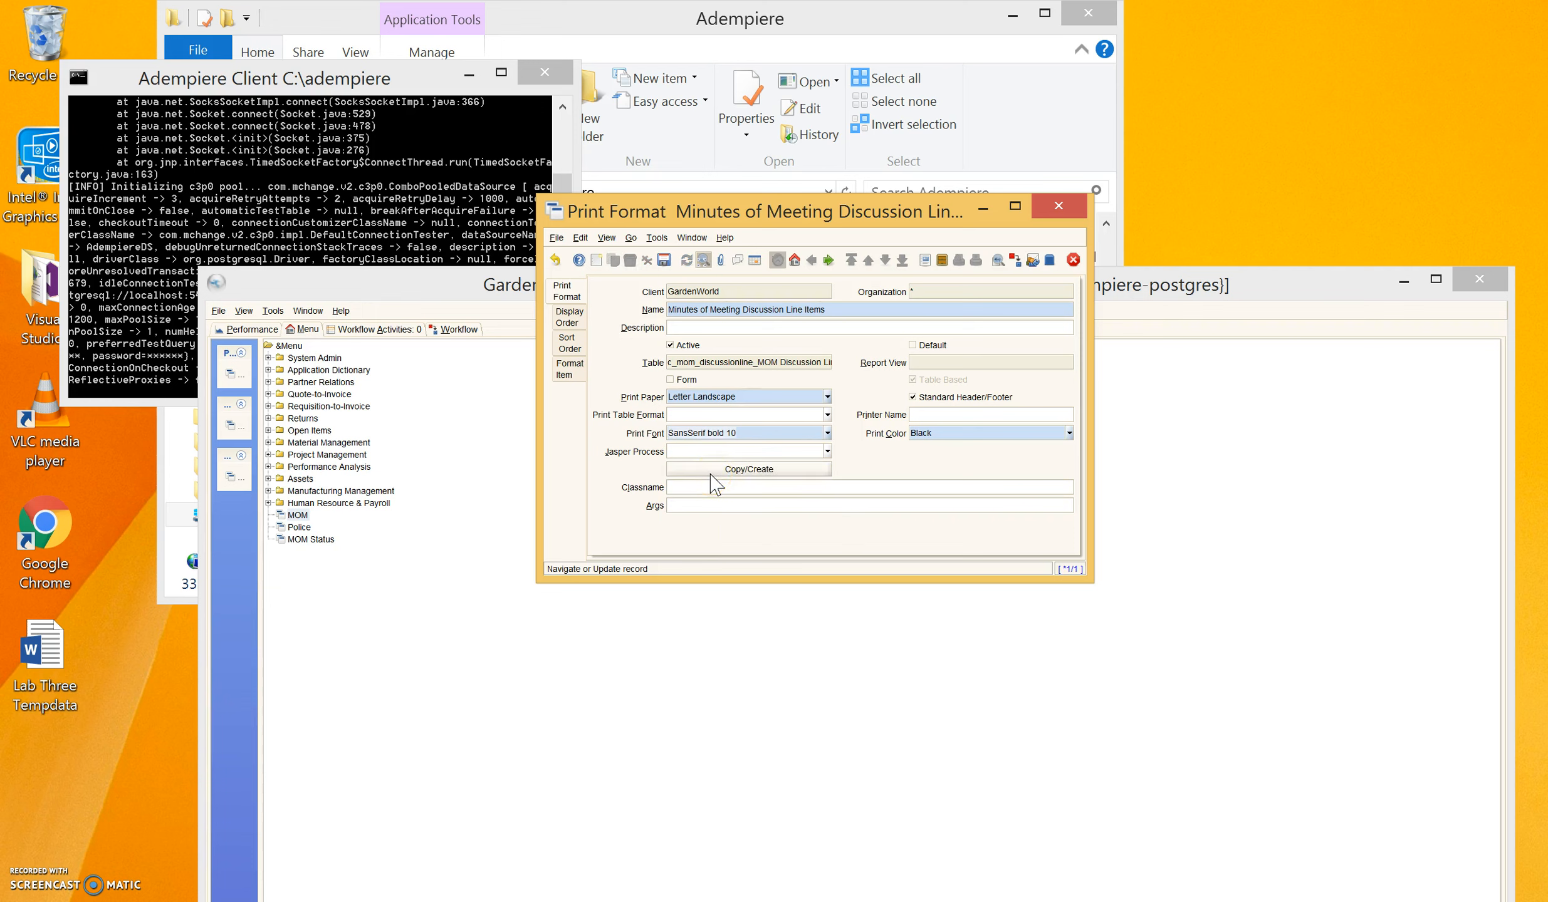
Change the print font to SansSerif 8 and check the print paper options, keeping Letter Landscape.
click(828, 433)
click(789, 457)
click(827, 415)
click(828, 398)
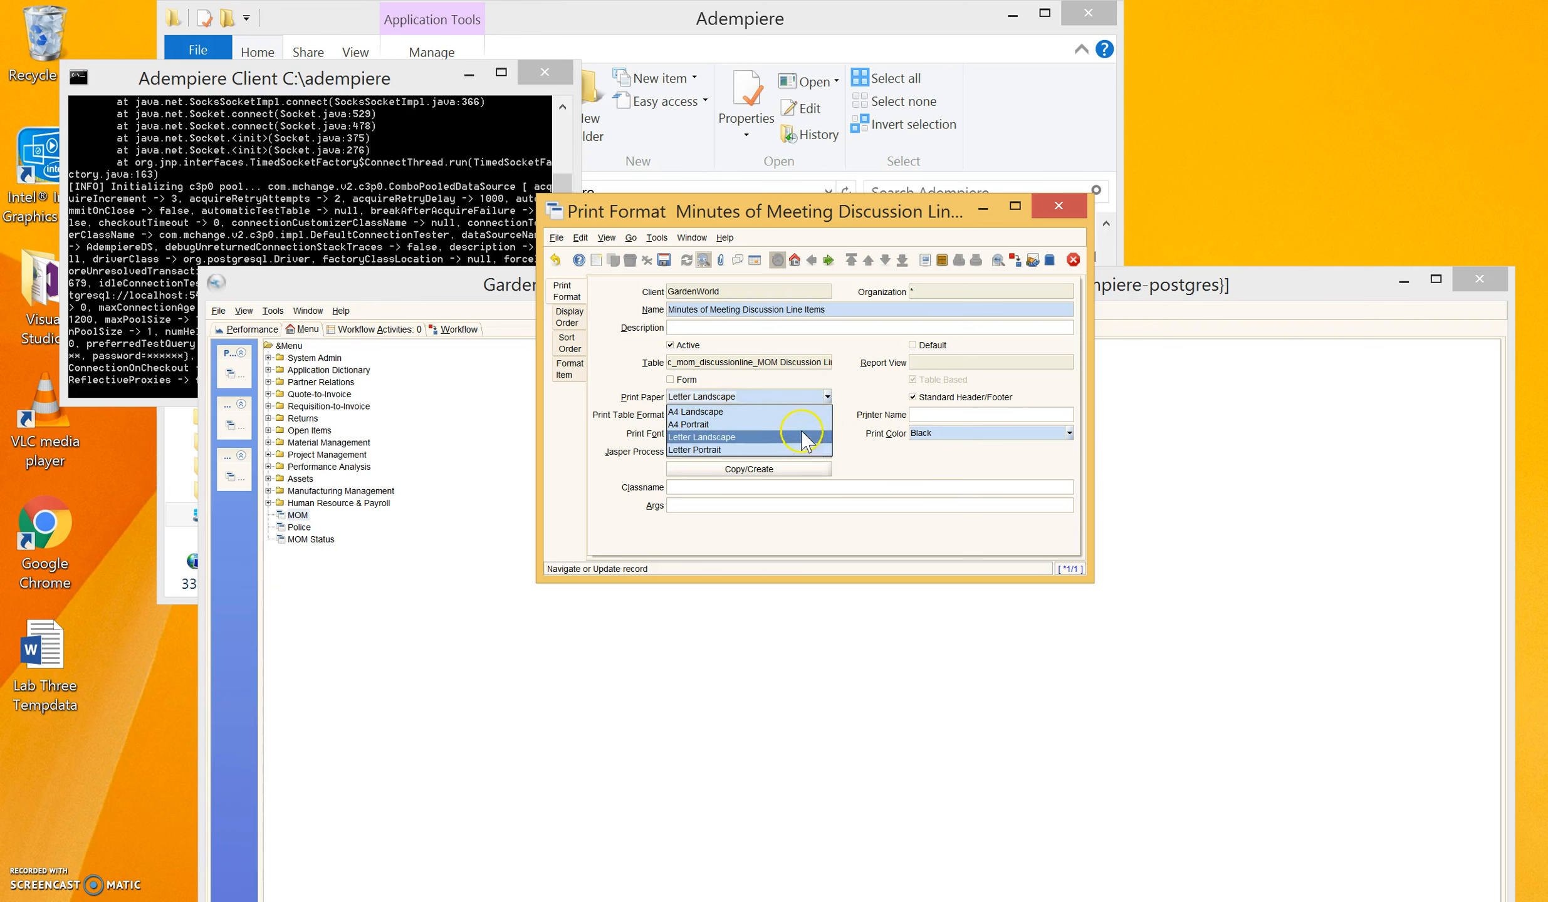
click(828, 397)
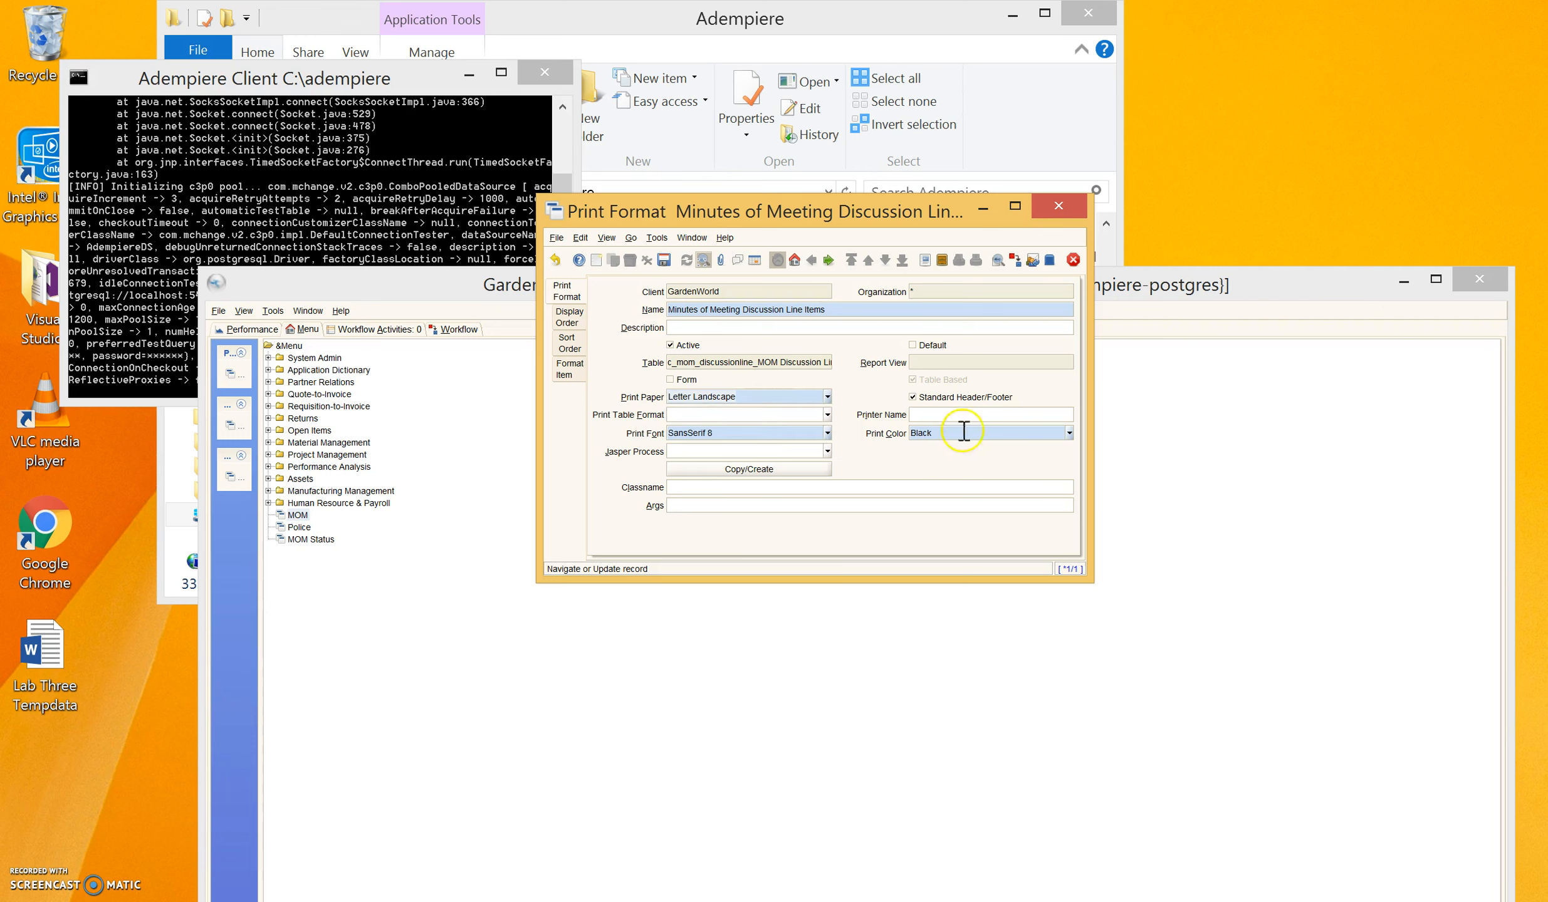
Try Green as the print color of the print format and set it back to Black.
click(1068, 434)
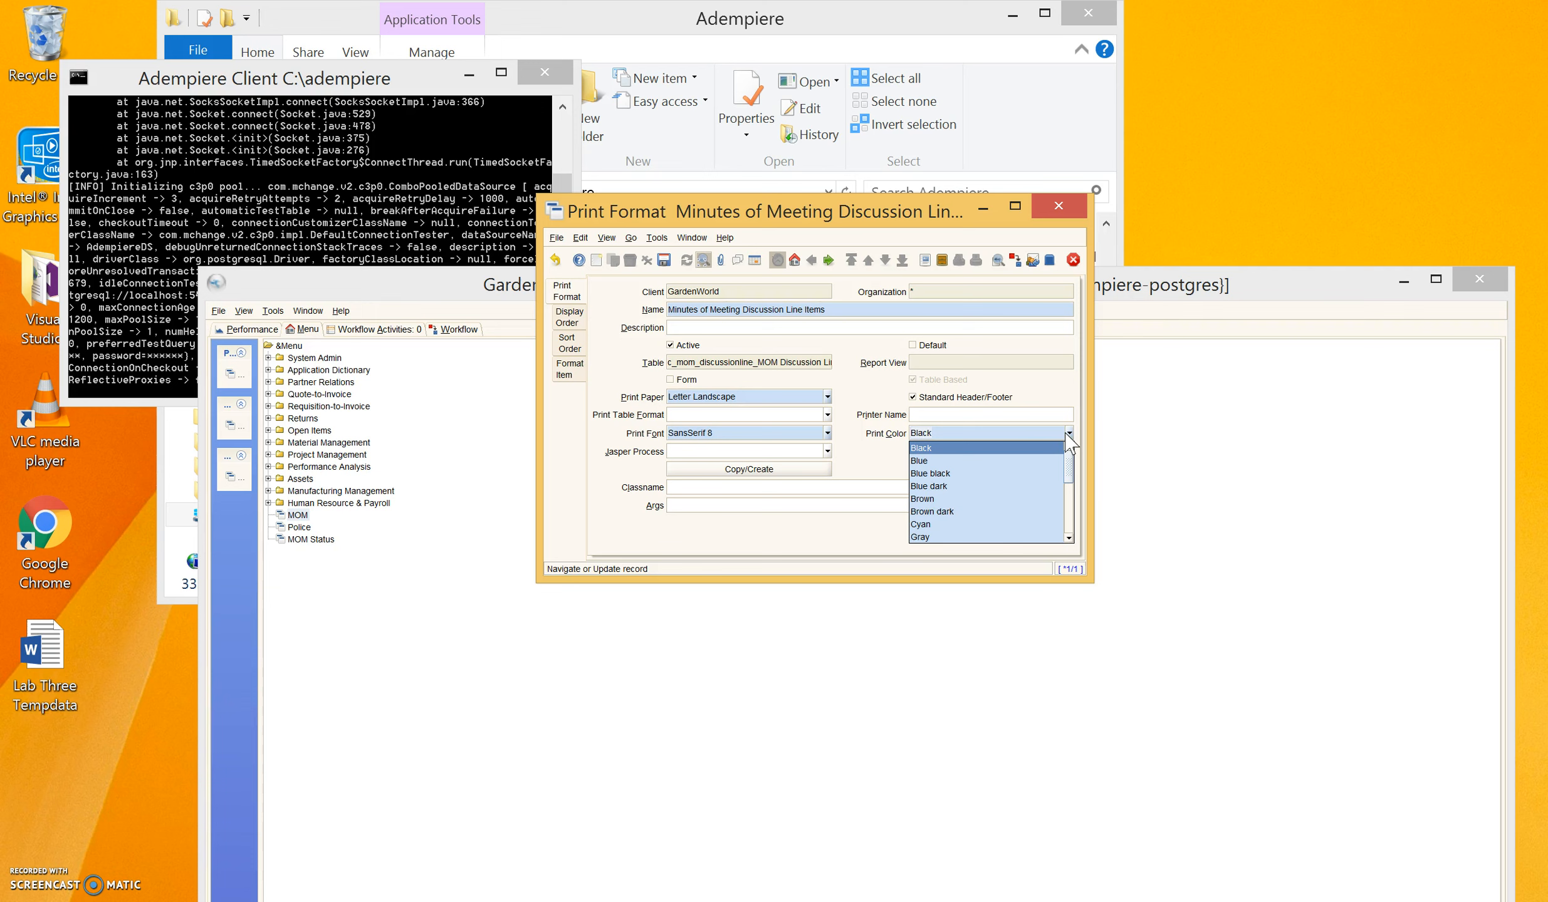
drag(1069, 466, 1071, 499)
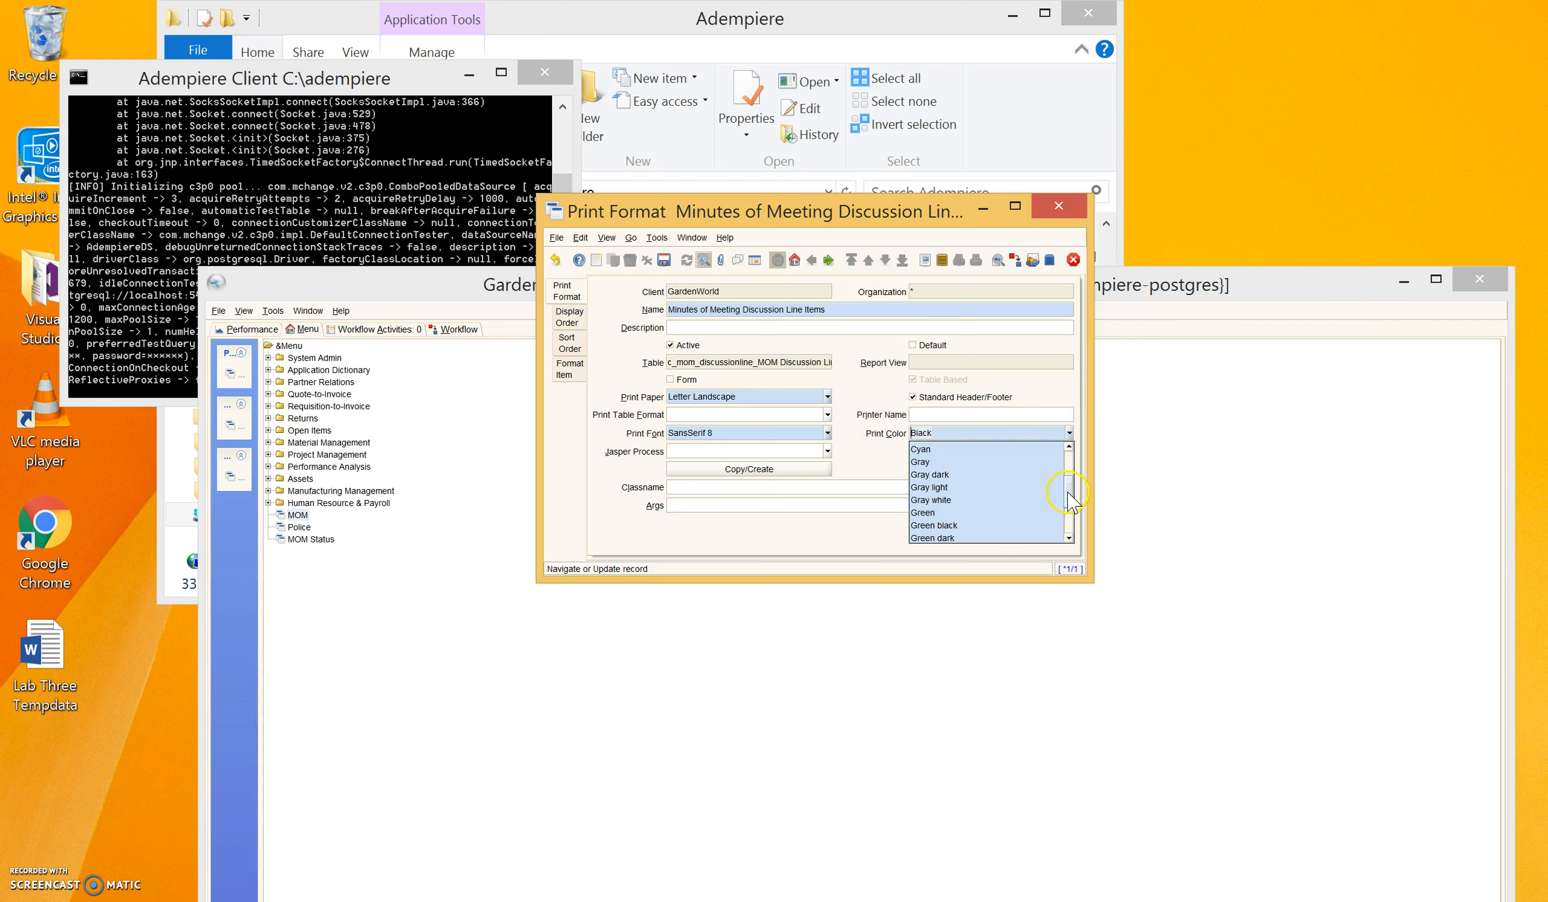
click(987, 514)
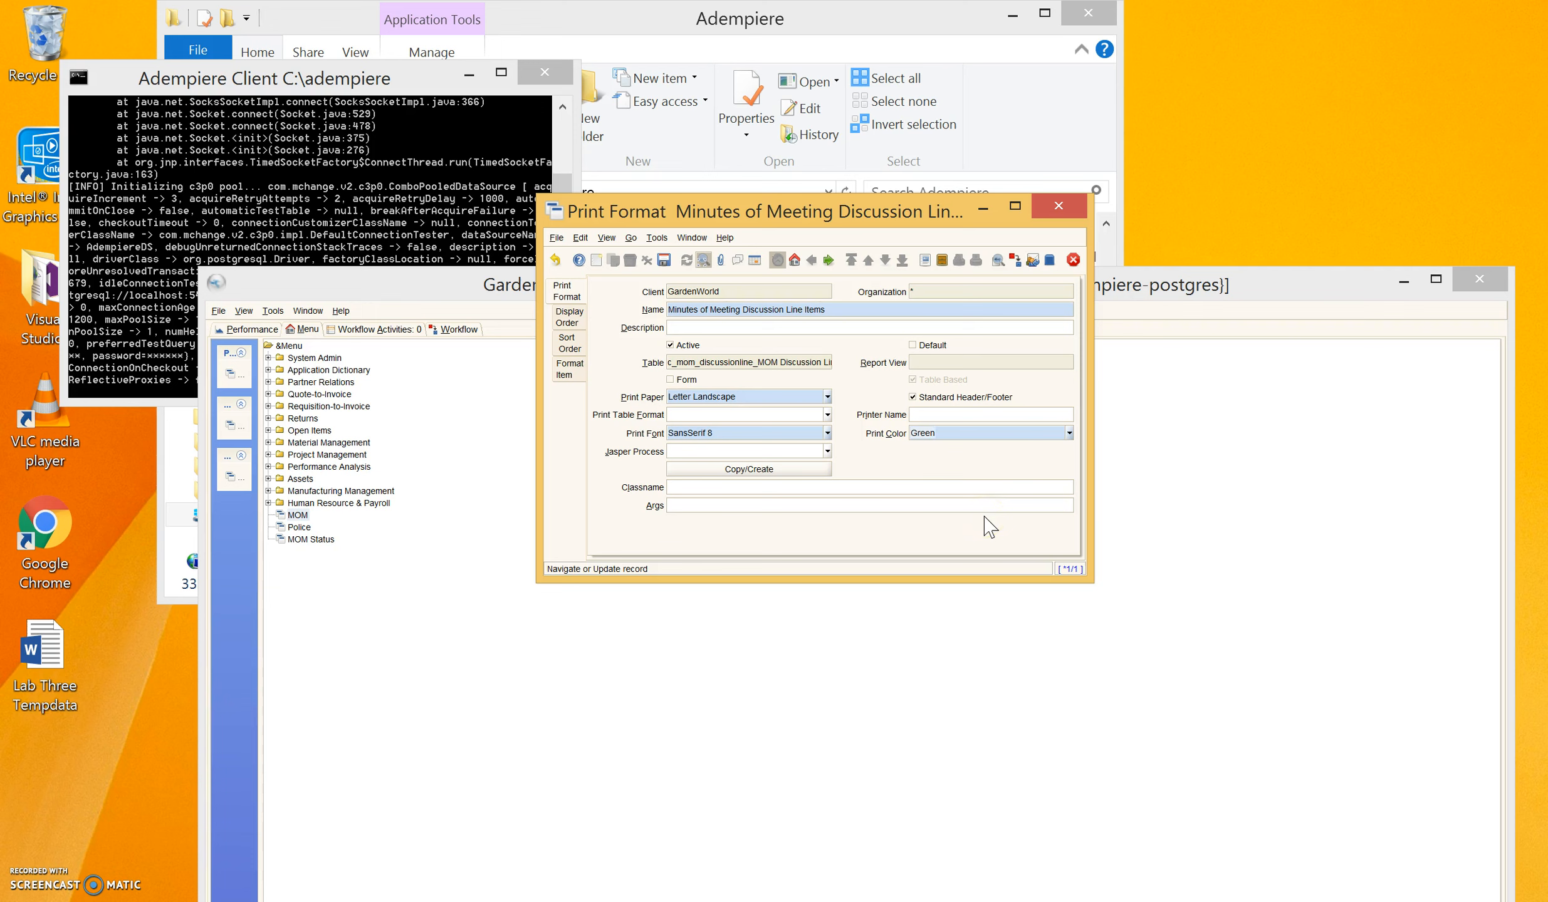
click(1069, 433)
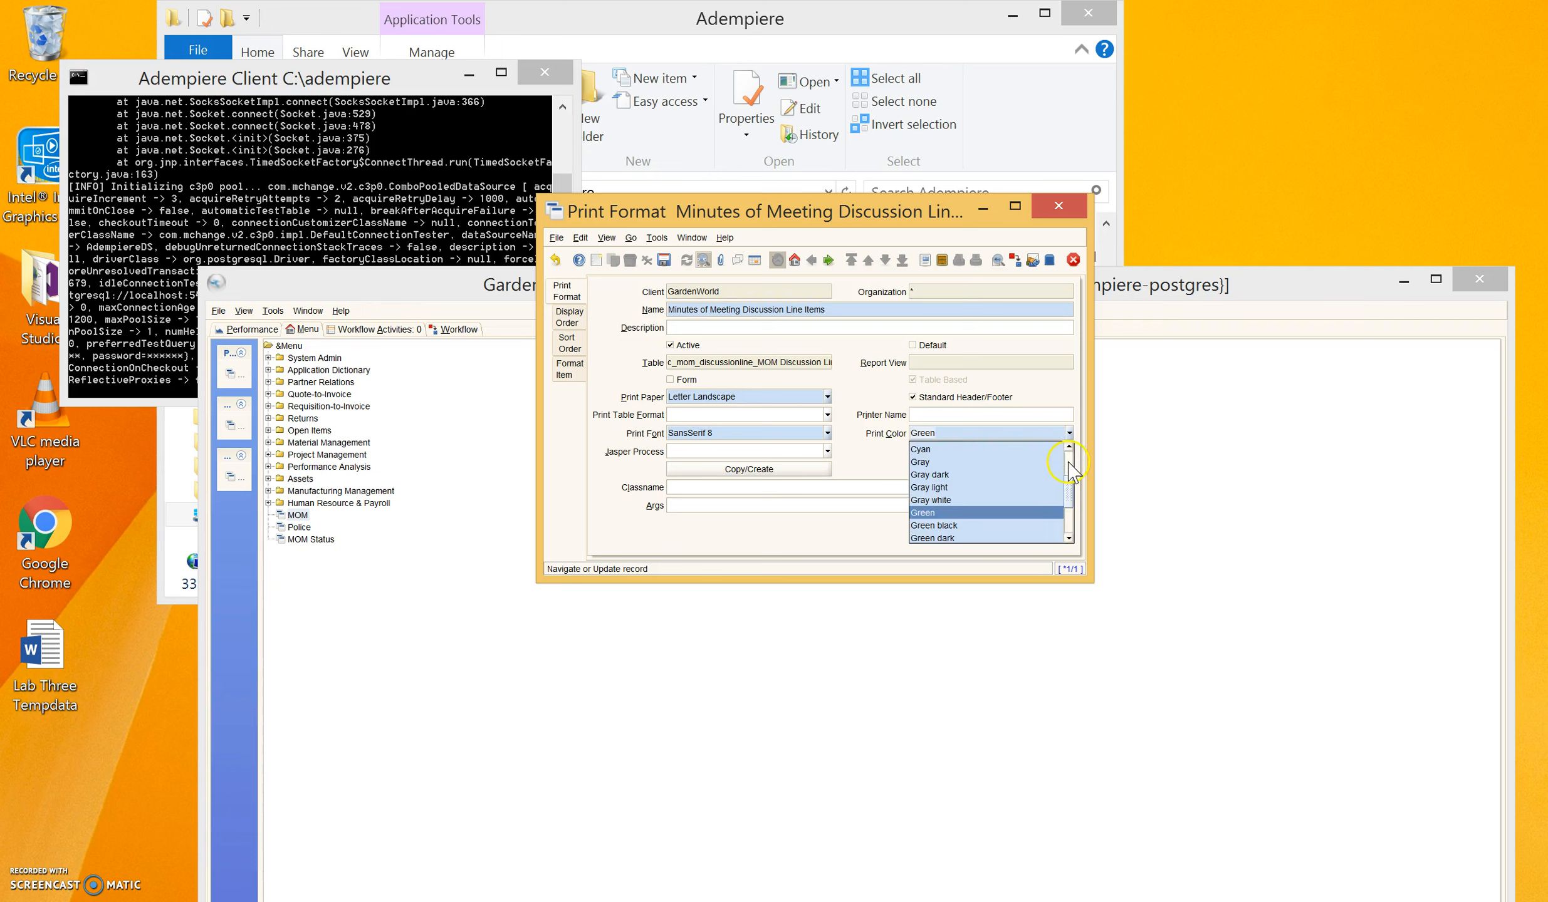
drag(1069, 495, 1068, 466)
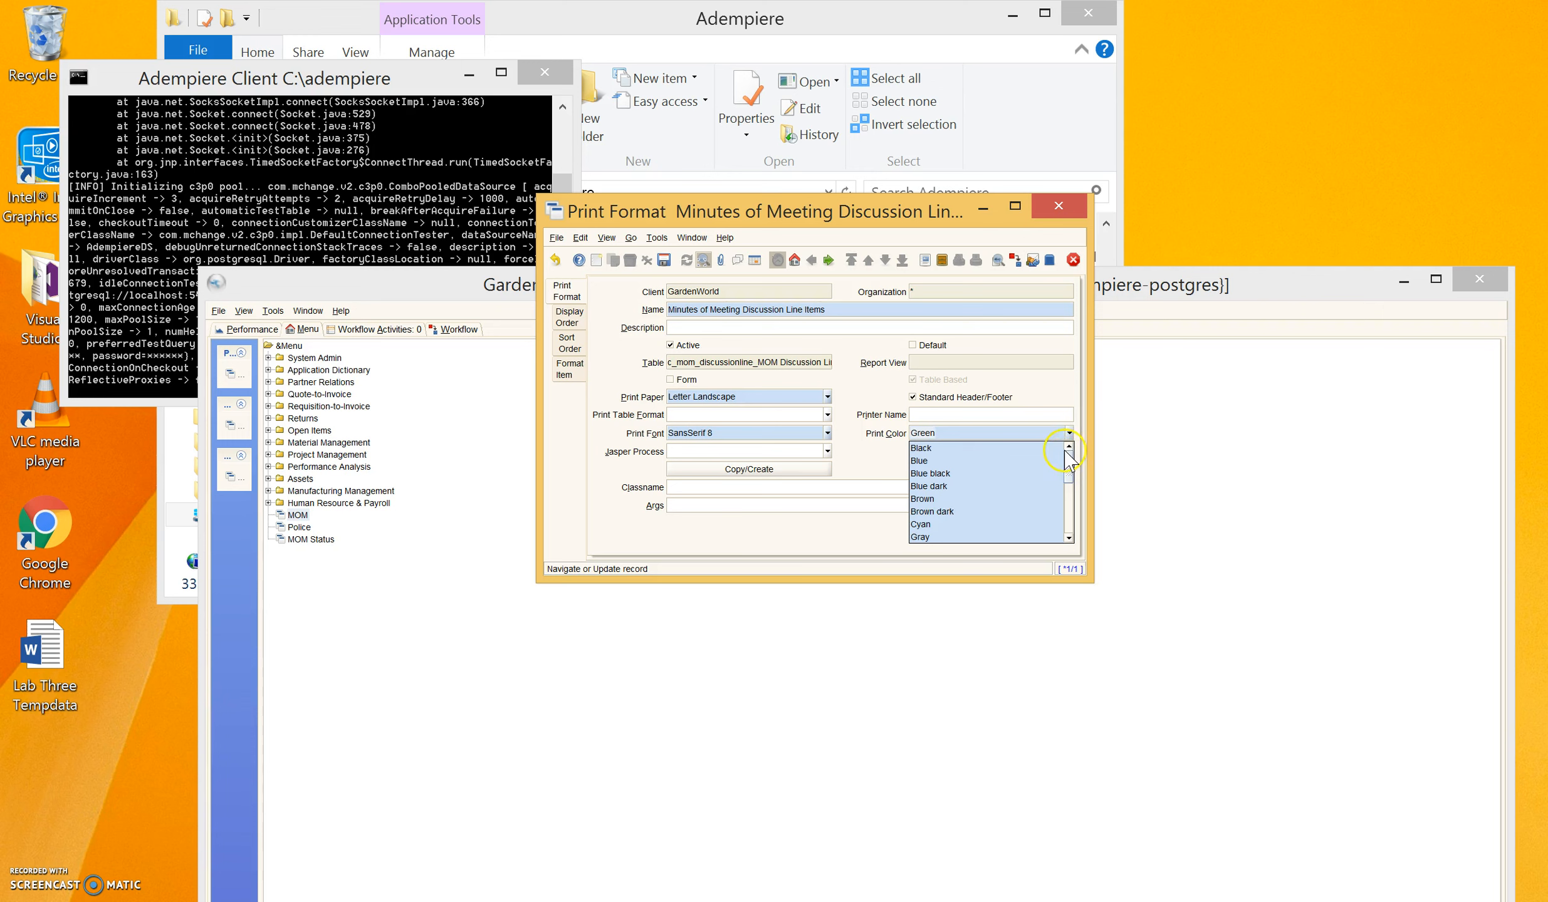
click(1044, 448)
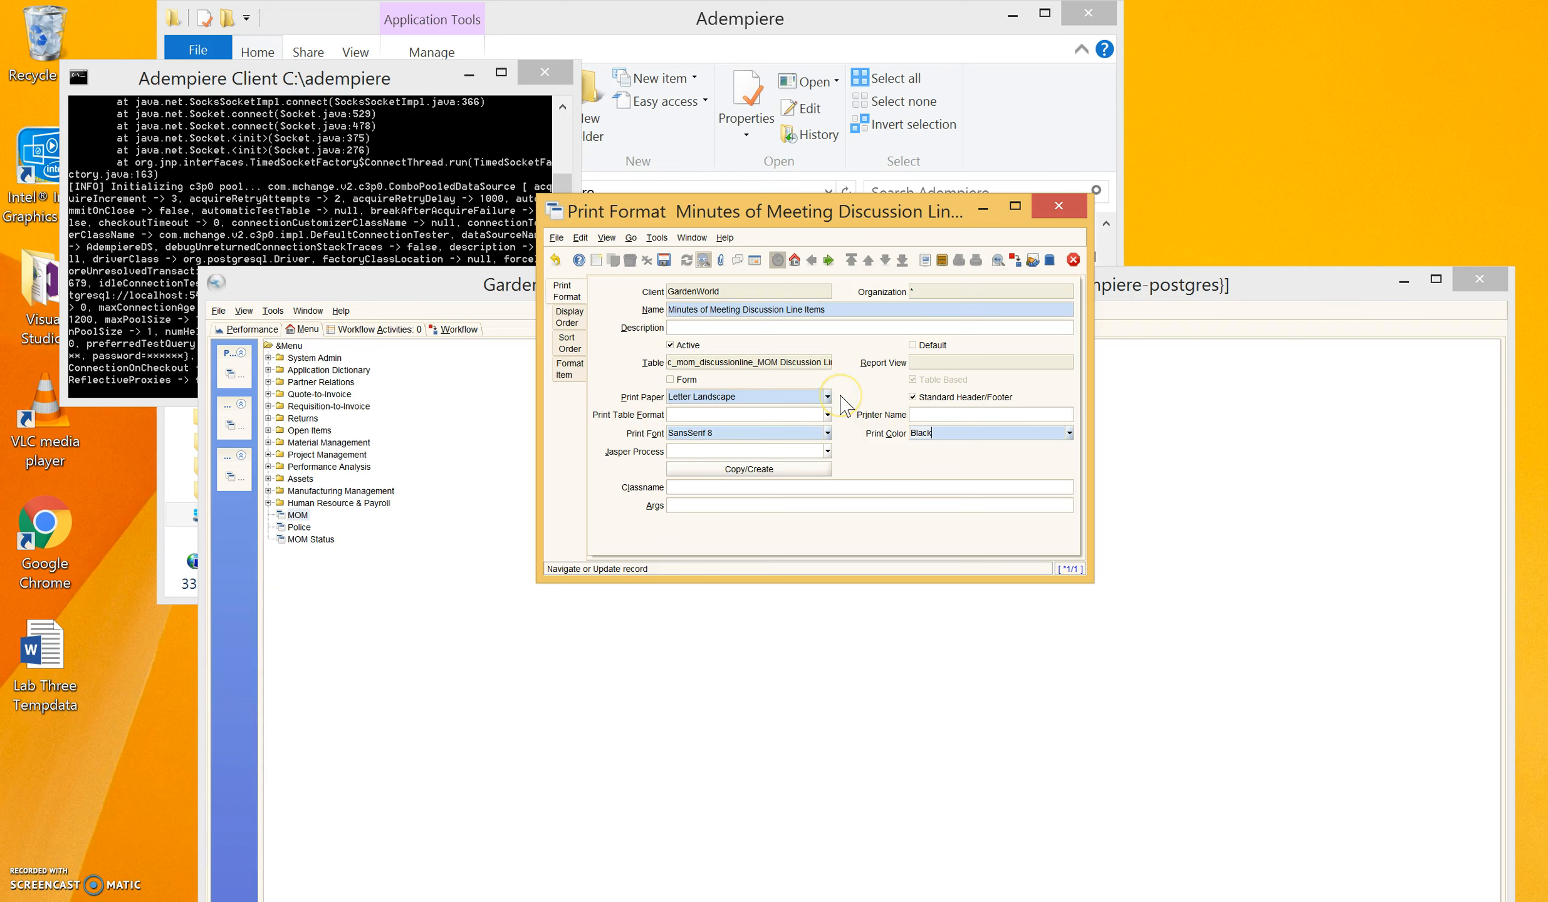
View the print format's display order and add item_nbr to its record sort order.
click(667, 414)
click(575, 321)
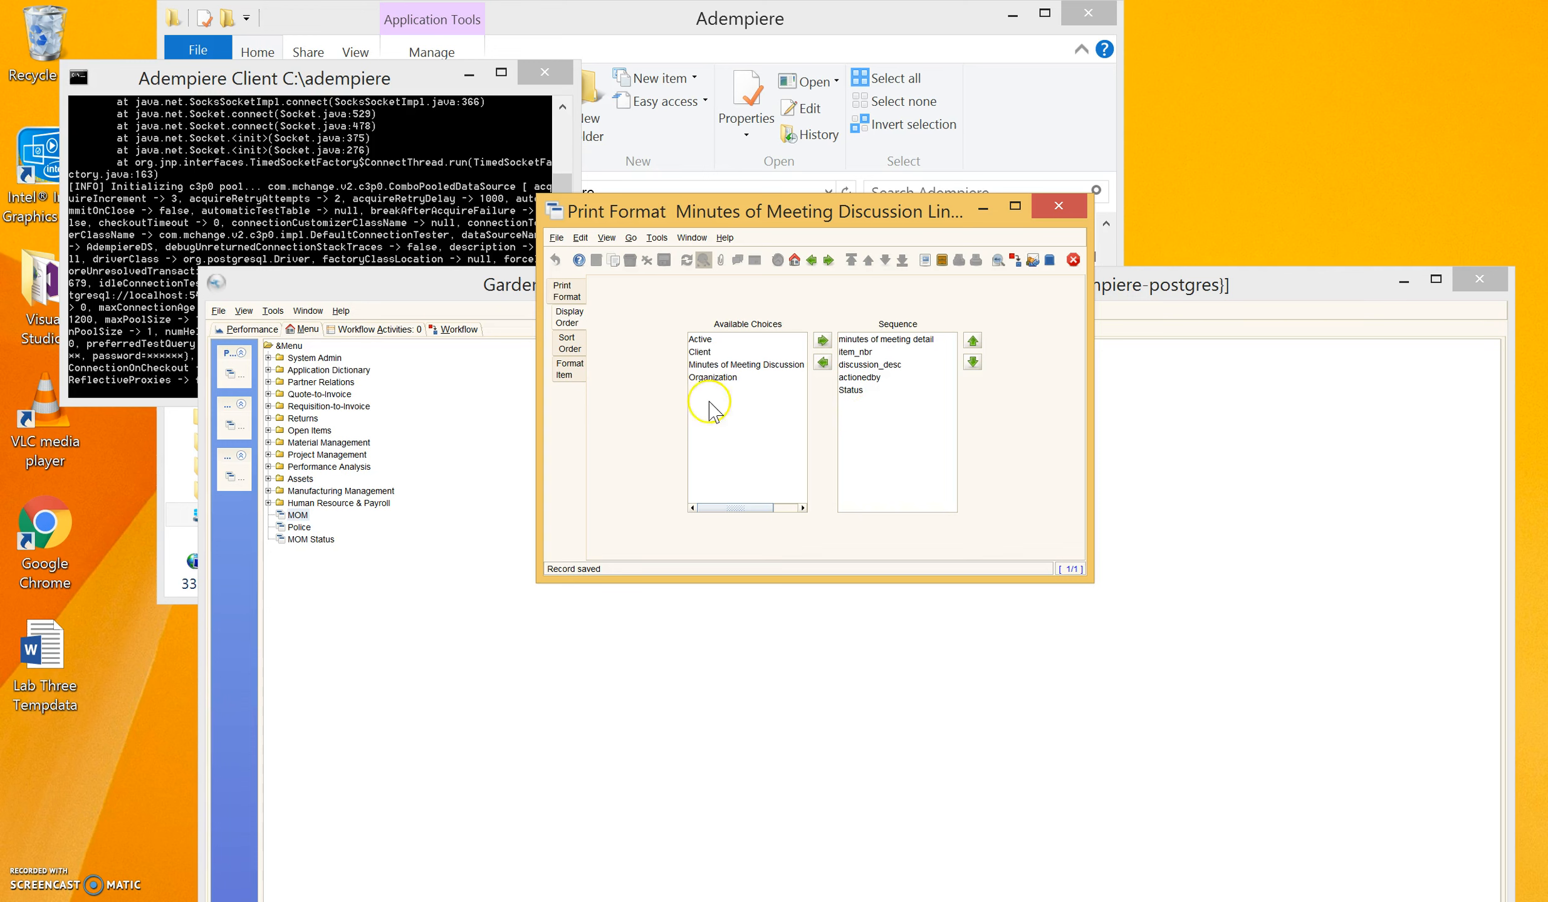
click(577, 349)
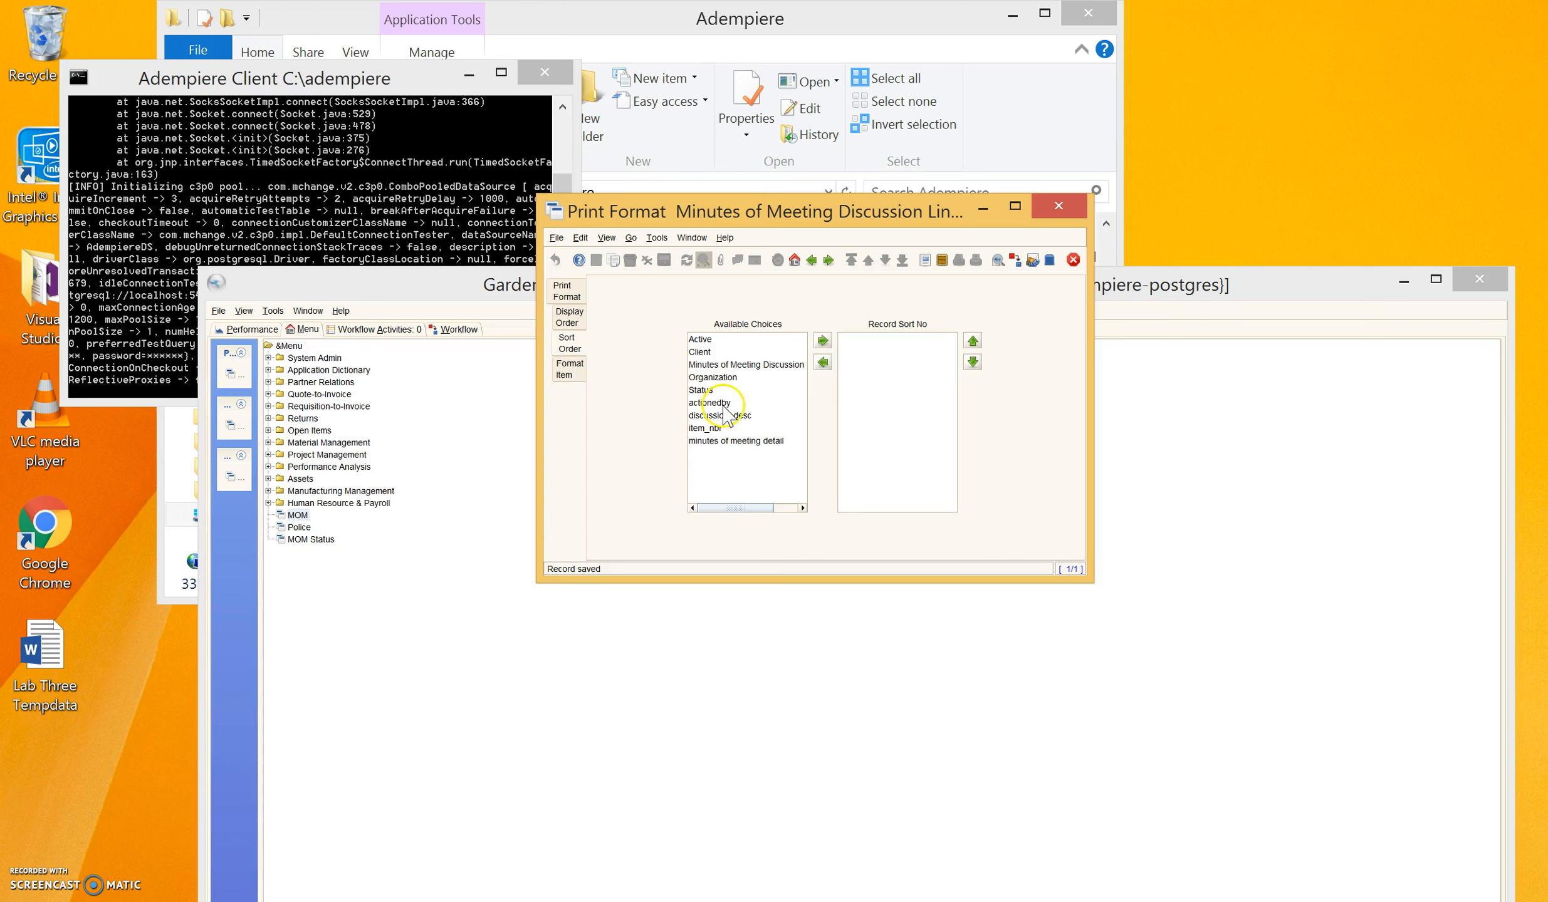
click(711, 428)
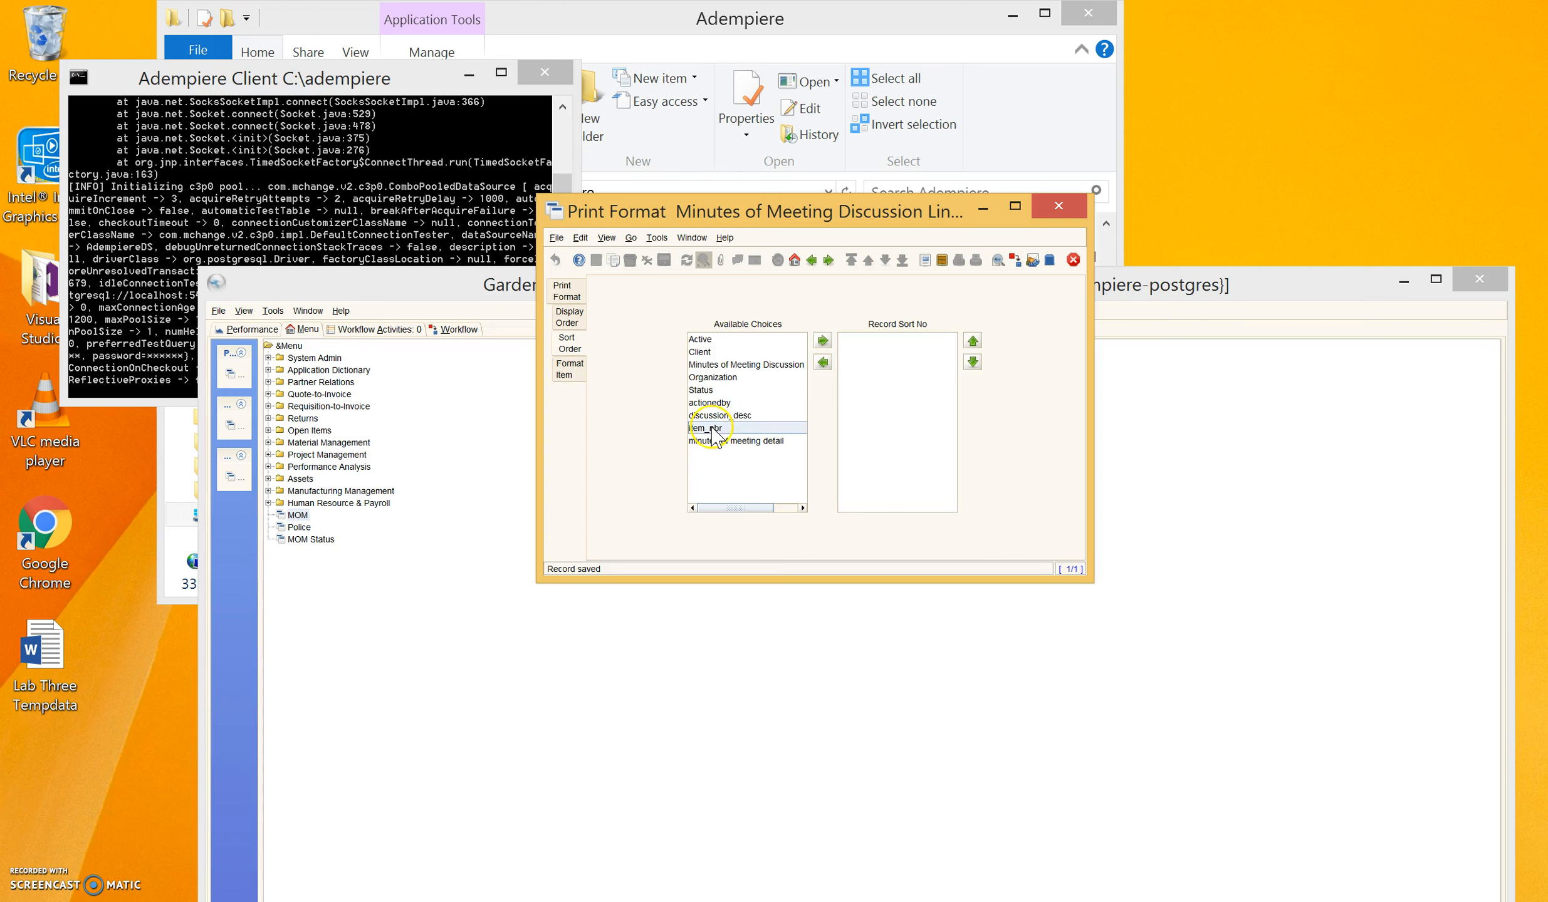
click(822, 342)
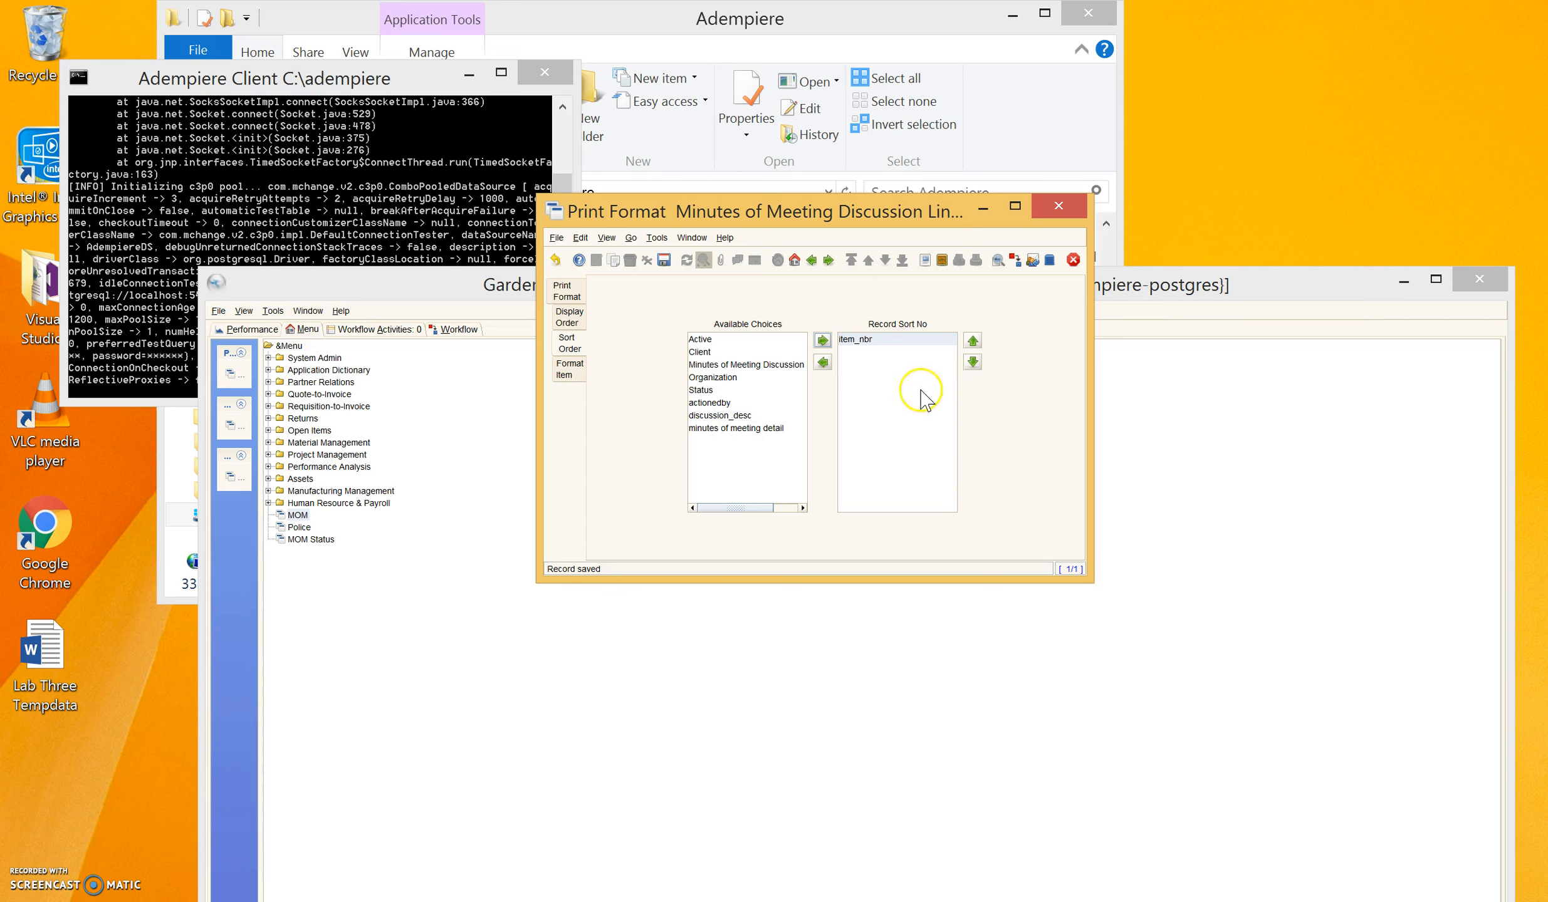
click(822, 362)
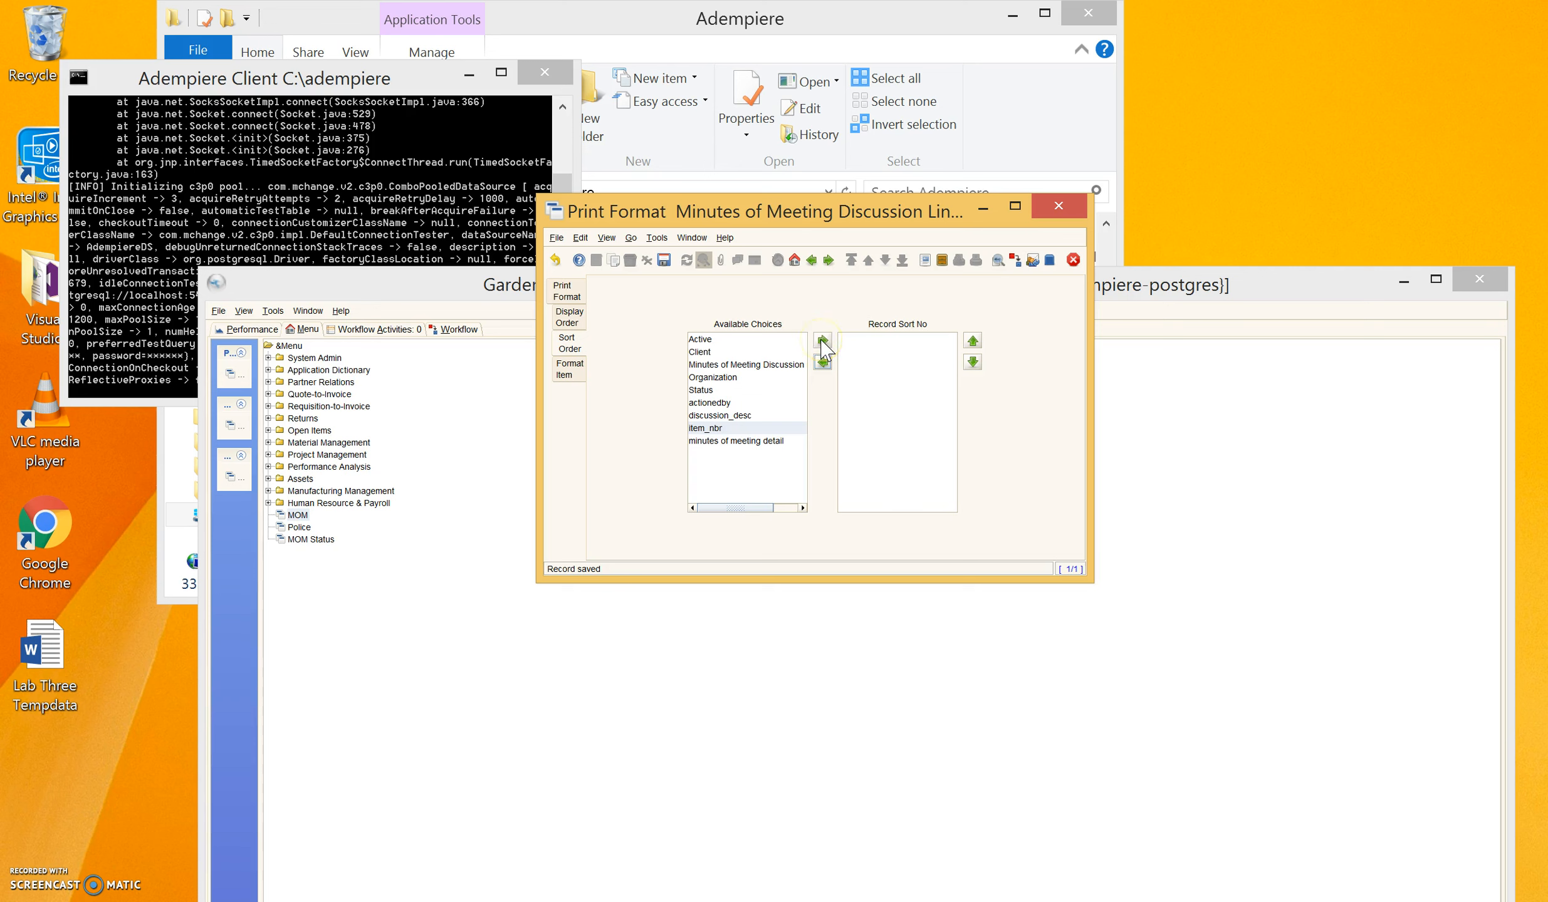
click(822, 342)
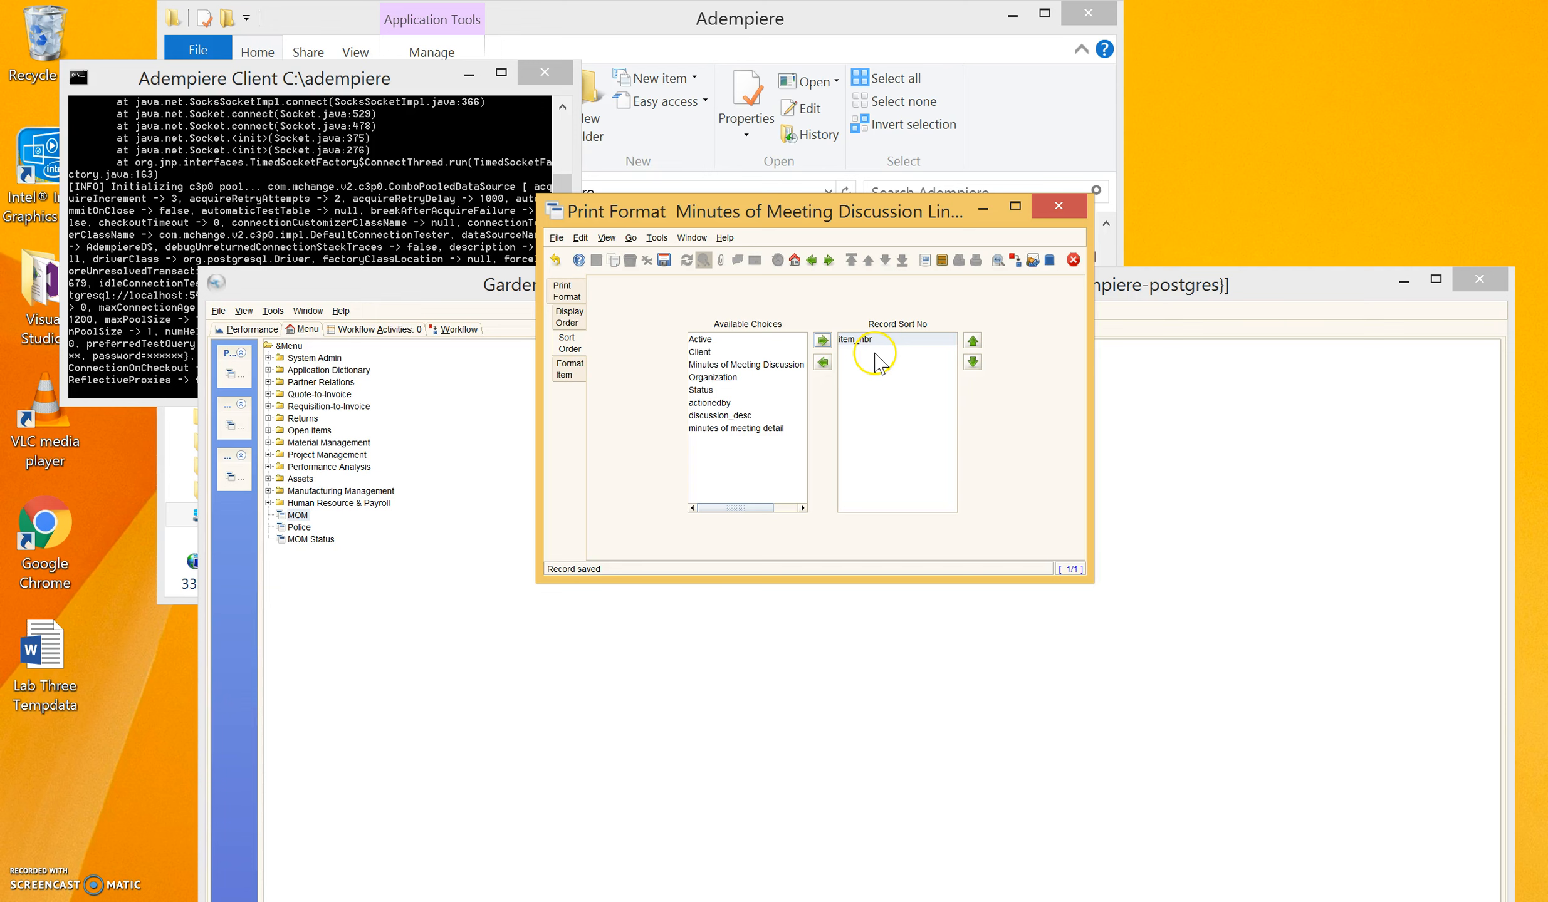
Save the record sort order and open the print format's format items, showing their Print Text column.
click(664, 261)
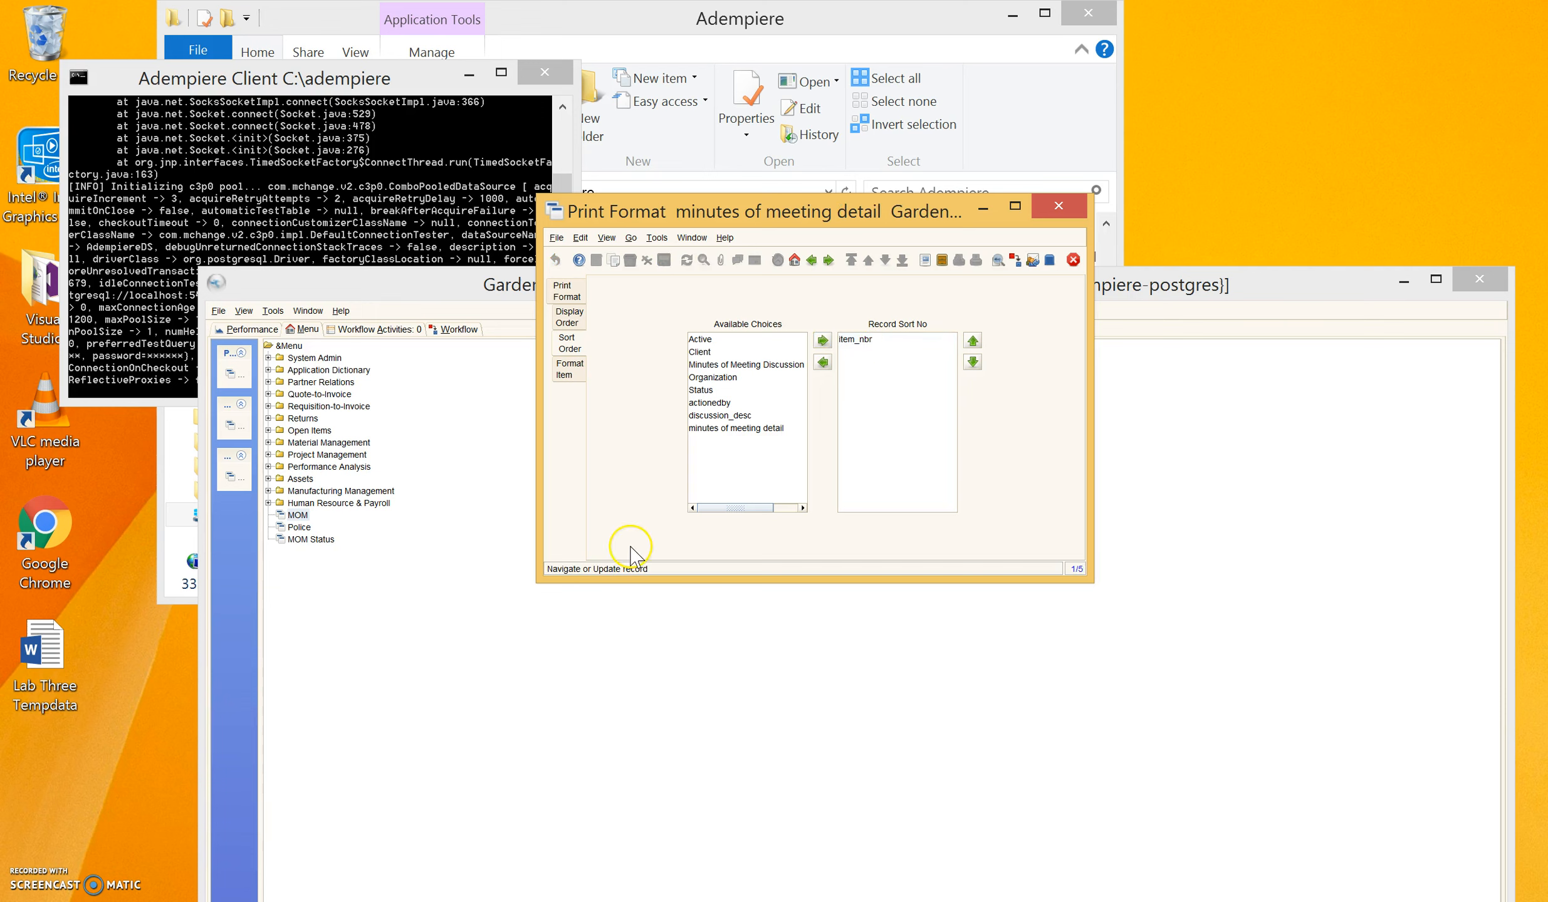
click(573, 373)
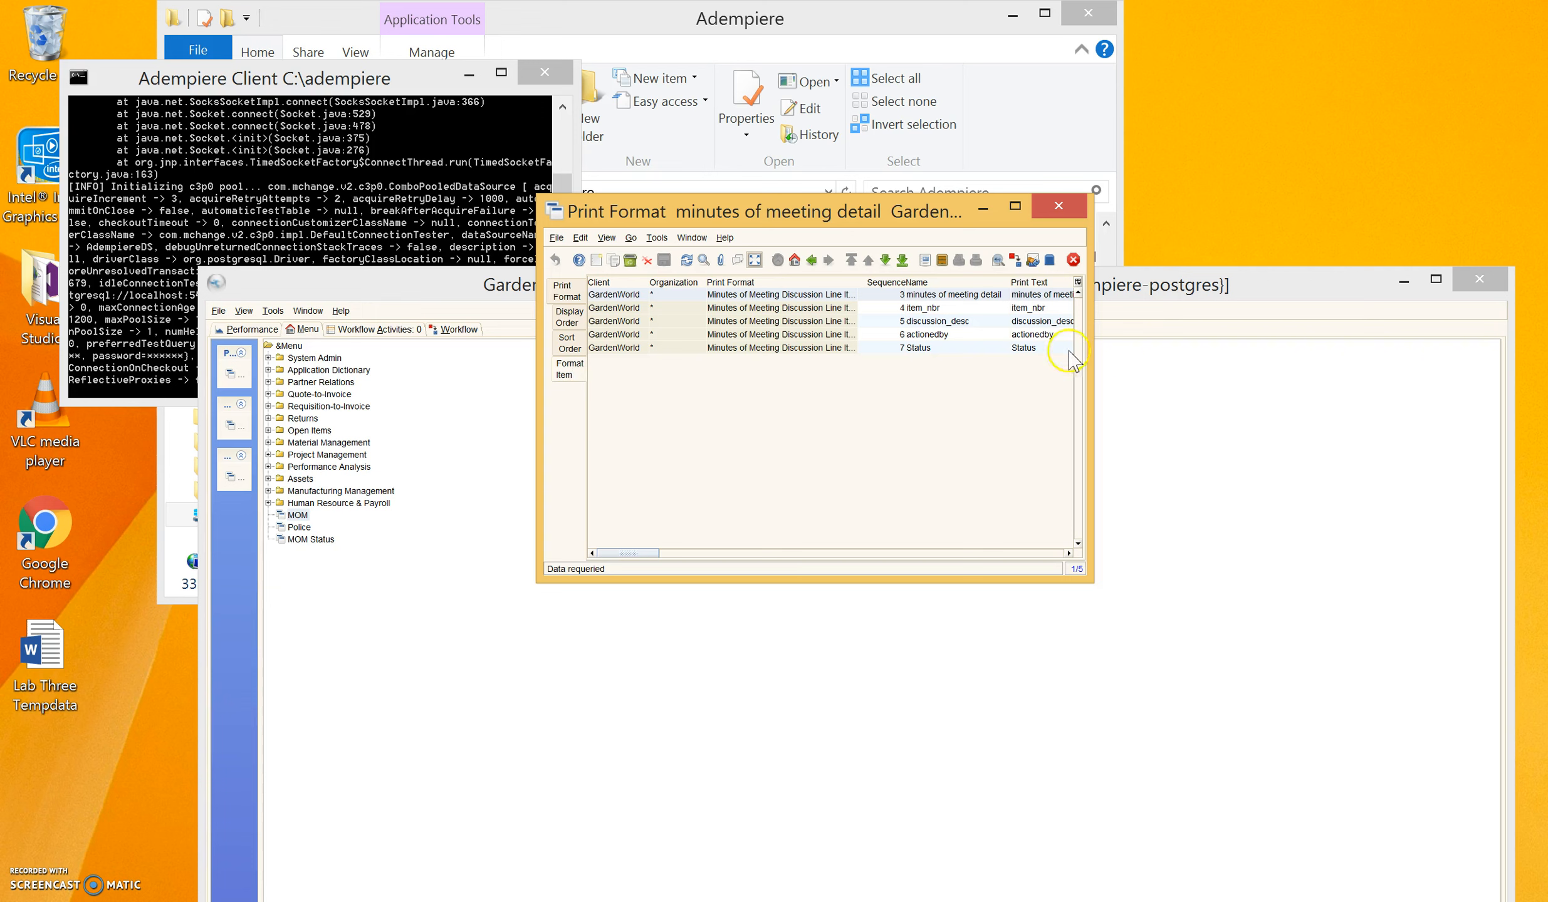
click(965, 296)
drag(633, 553, 657, 555)
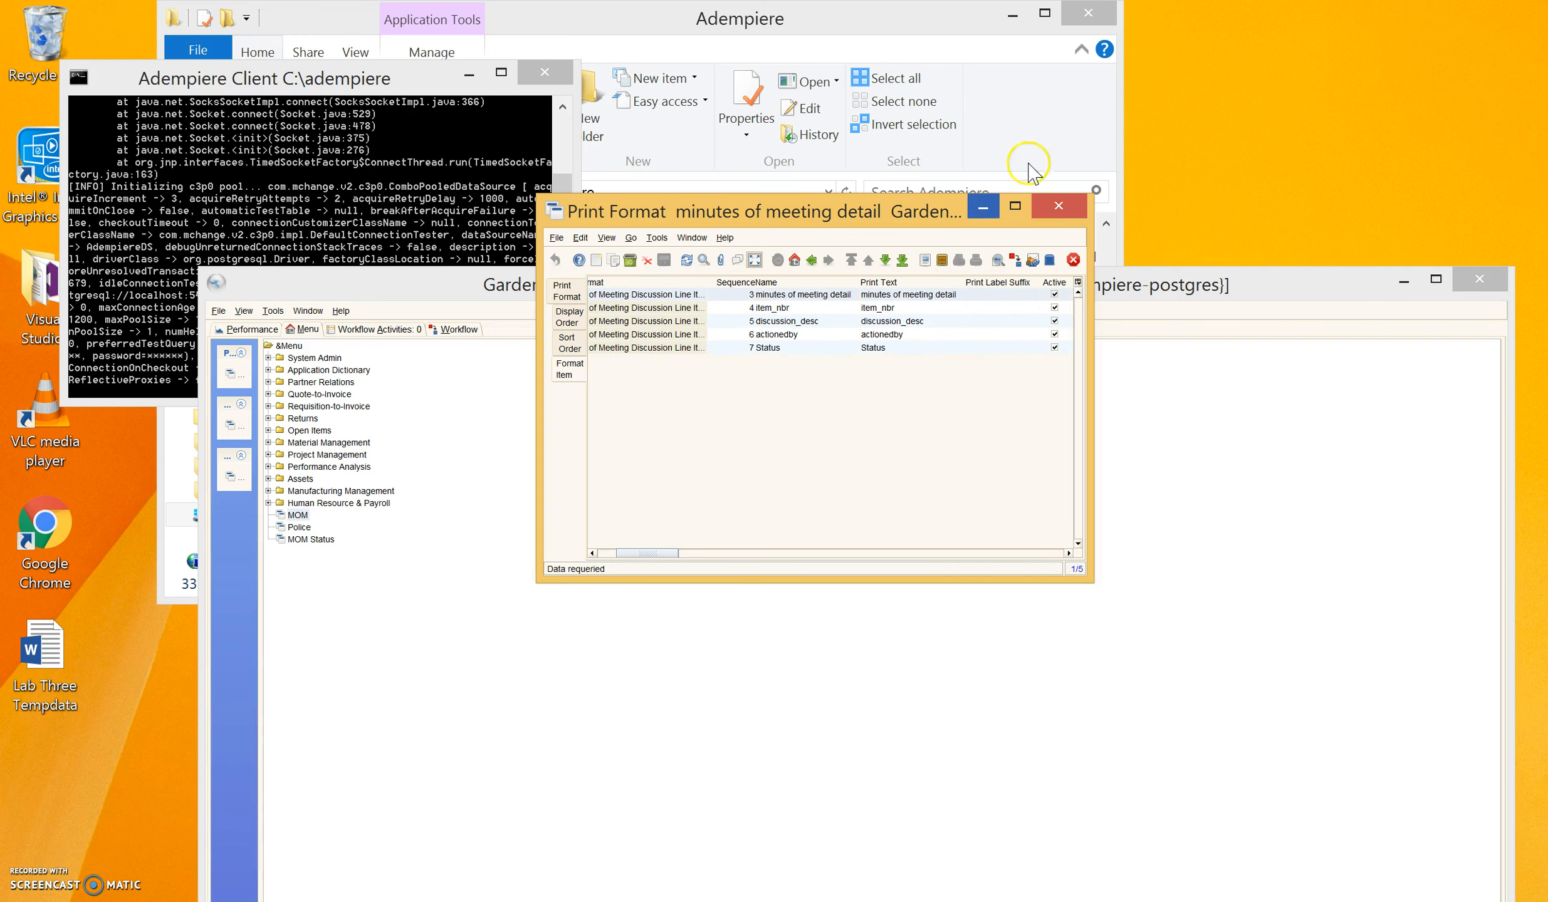
Set the print text of the minutes of meeting detail format item to Minutes of Meeting Detail.
click(897, 295)
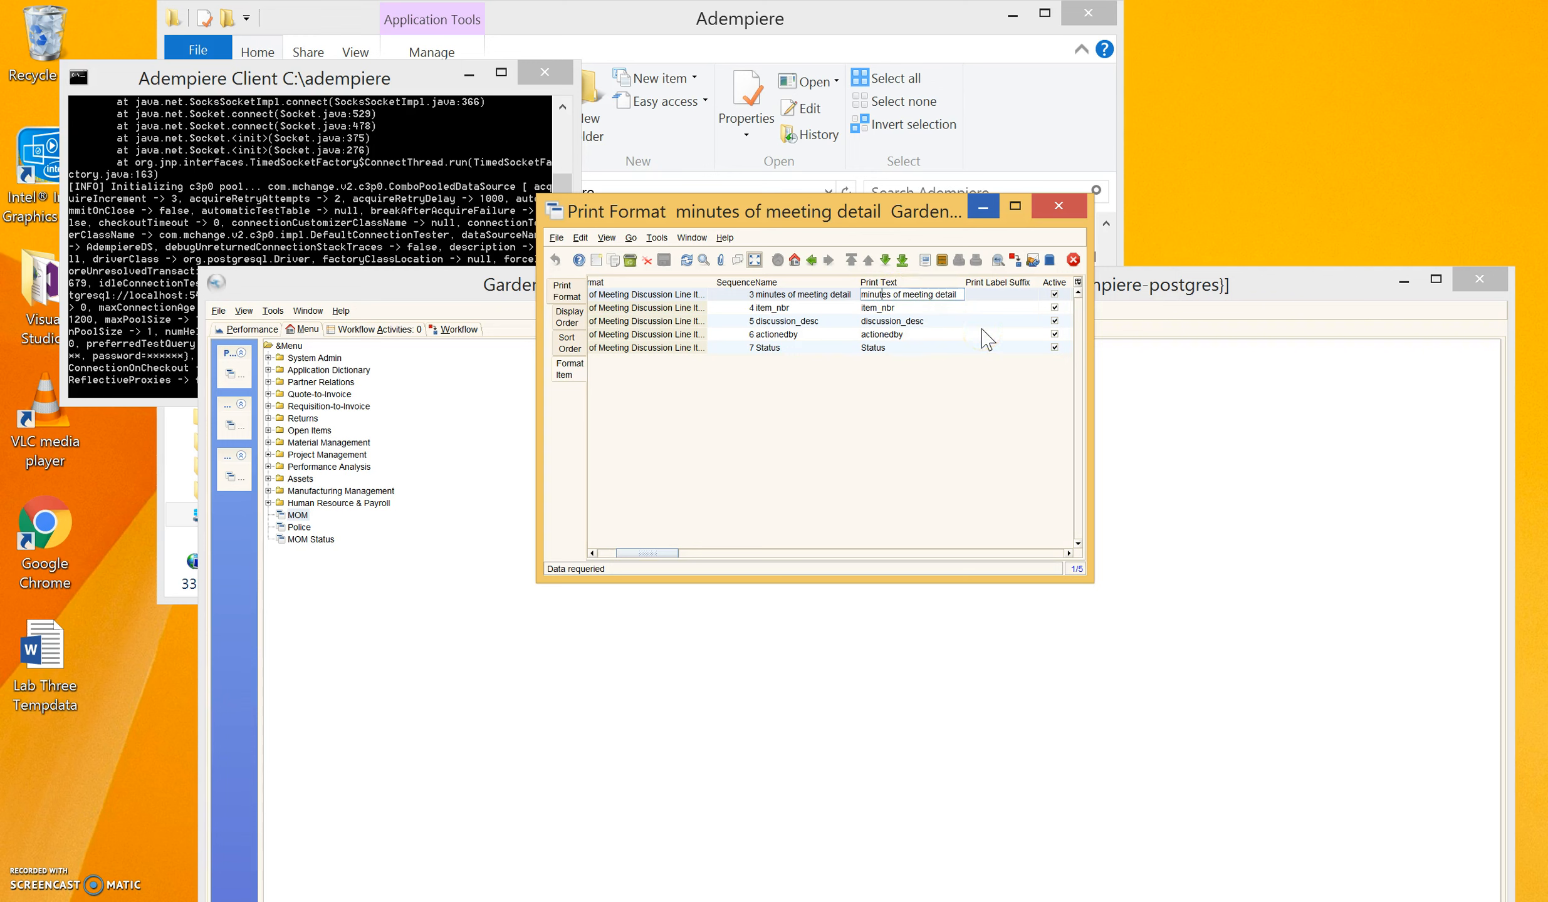
key(BackSpace)
text(M)
key(BackSpace)
text(M)
key(Right)
key(Right)
key(Right)
key(Right)
key(Right)
key(Right)
key(Right)
key(Right)
key(BackSpace)
text(D)
Set the print text of the item_nbr format item to Item#.
click(864, 308)
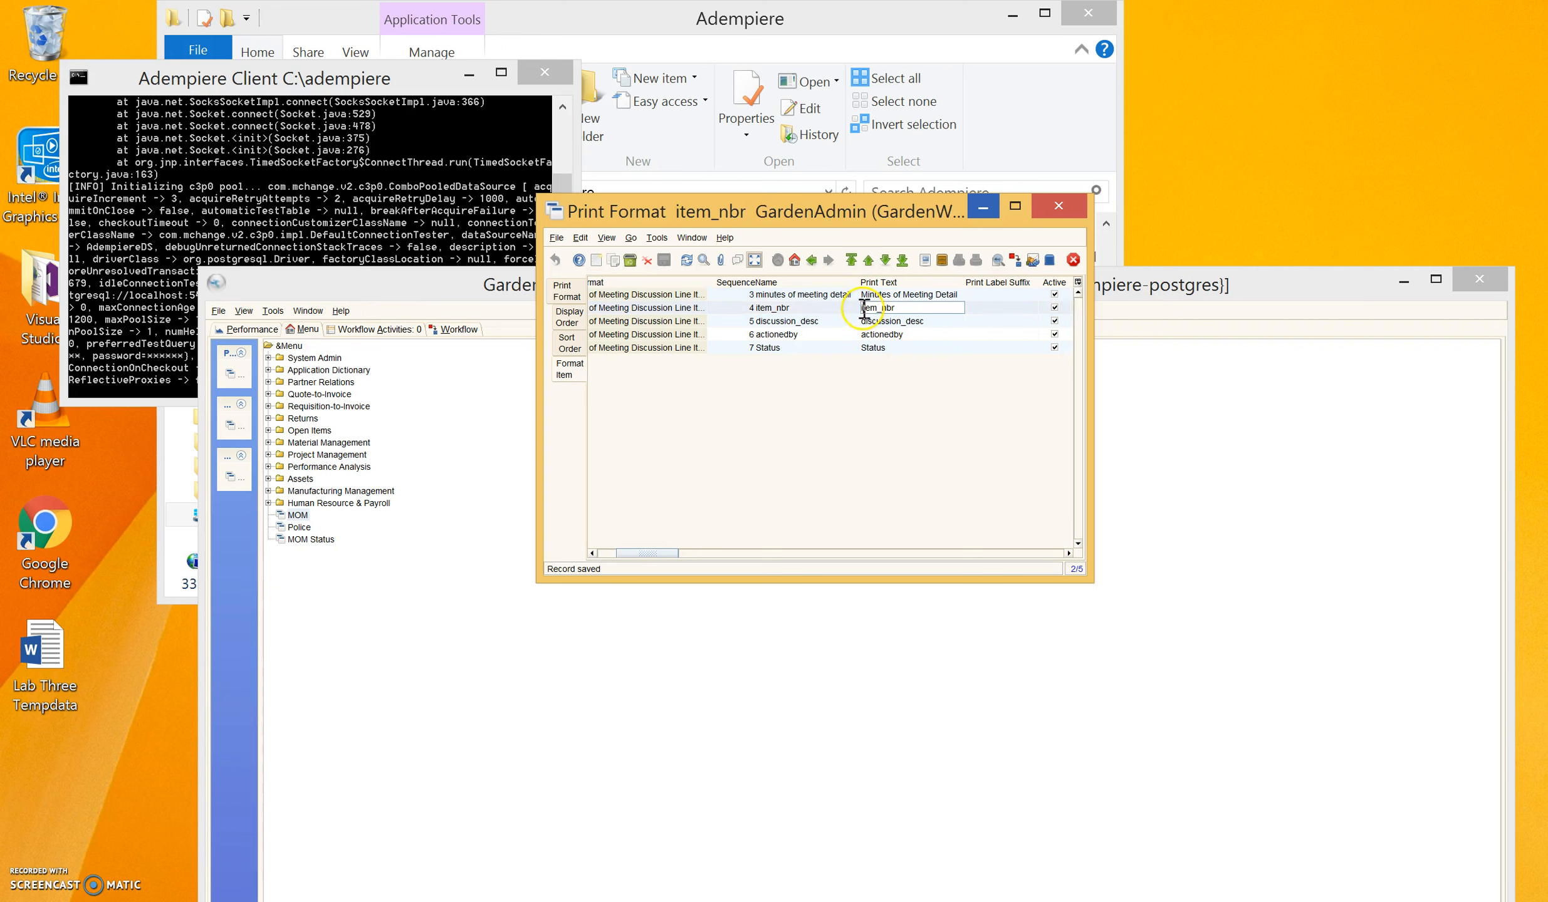
key(BackSpace)
text(I)
key(BackSpace)
key(BackSpace)
Set the print text of the discussion_desc format item to Discussion Description.
click(877, 321)
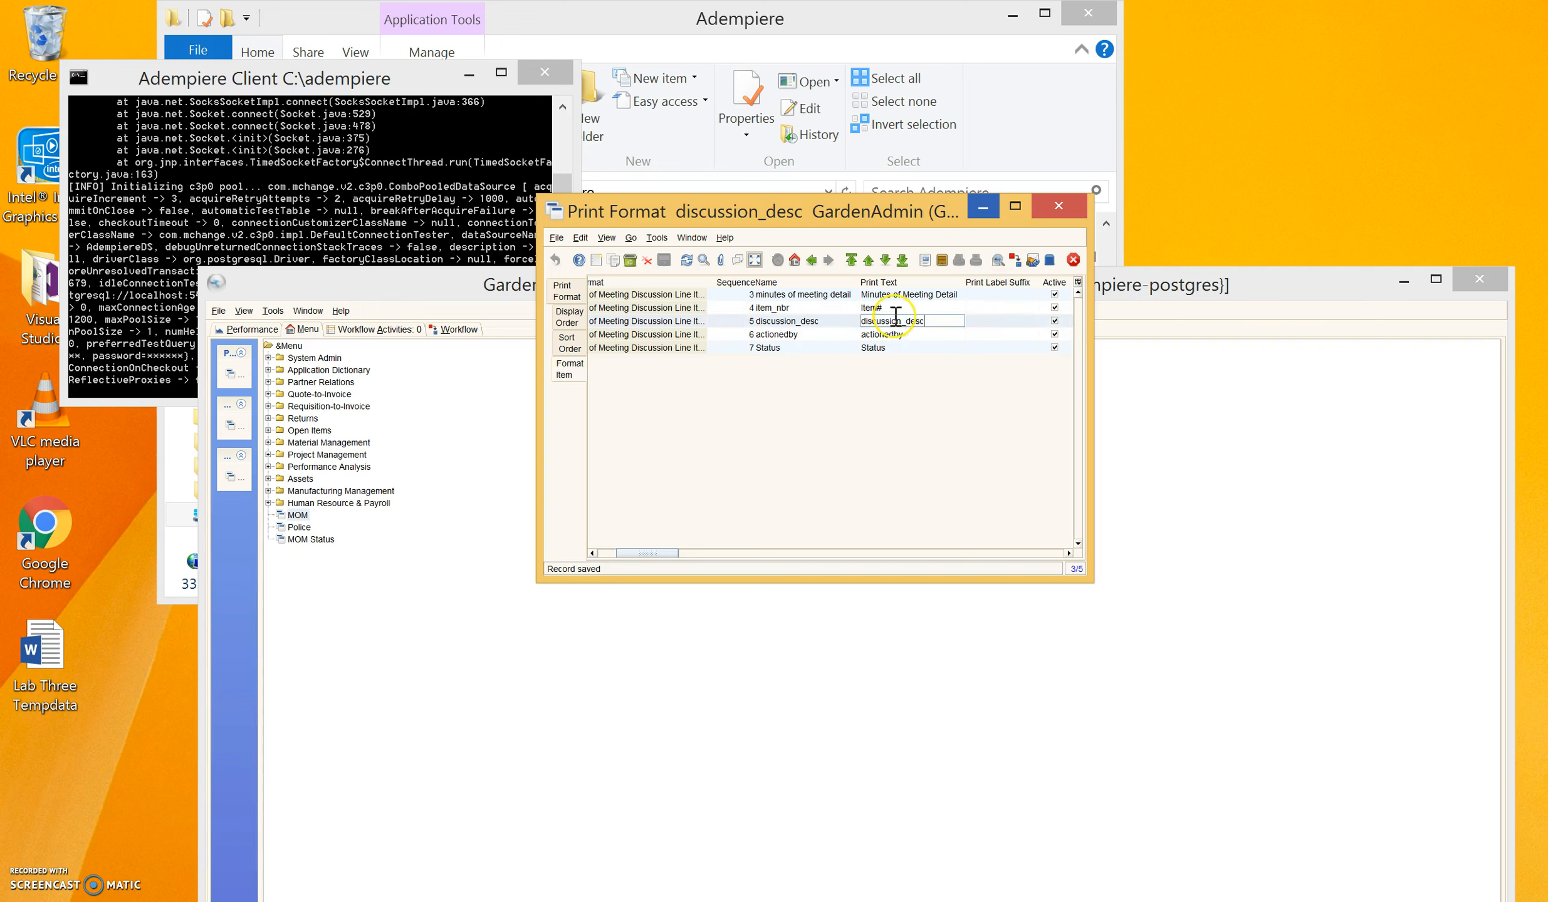
key(Delete)
text(D)
key(Delete)
key(Delete)
key(BackSpace)
key(BackSpace)
key(BackSpace)
text(Descrito)
key(BackSpace)
key(BackSpace)
text(ptio)
Set the print text of the actionedby format item to Actioned By.
click(903, 334)
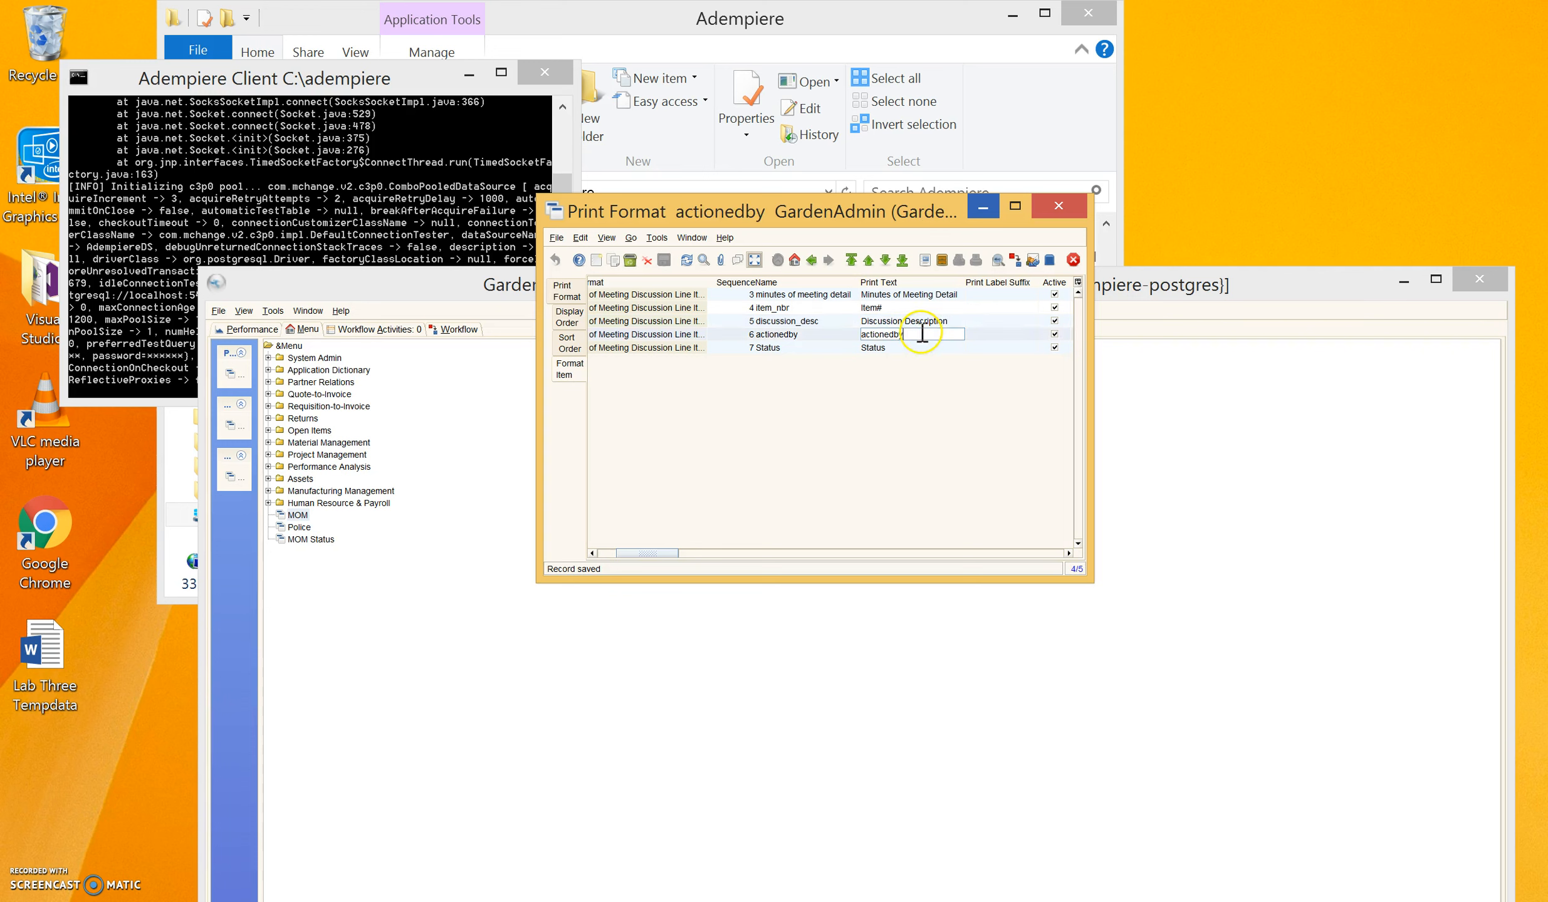
key(Delete)
text(B)
key(BackSpace)
text(A)
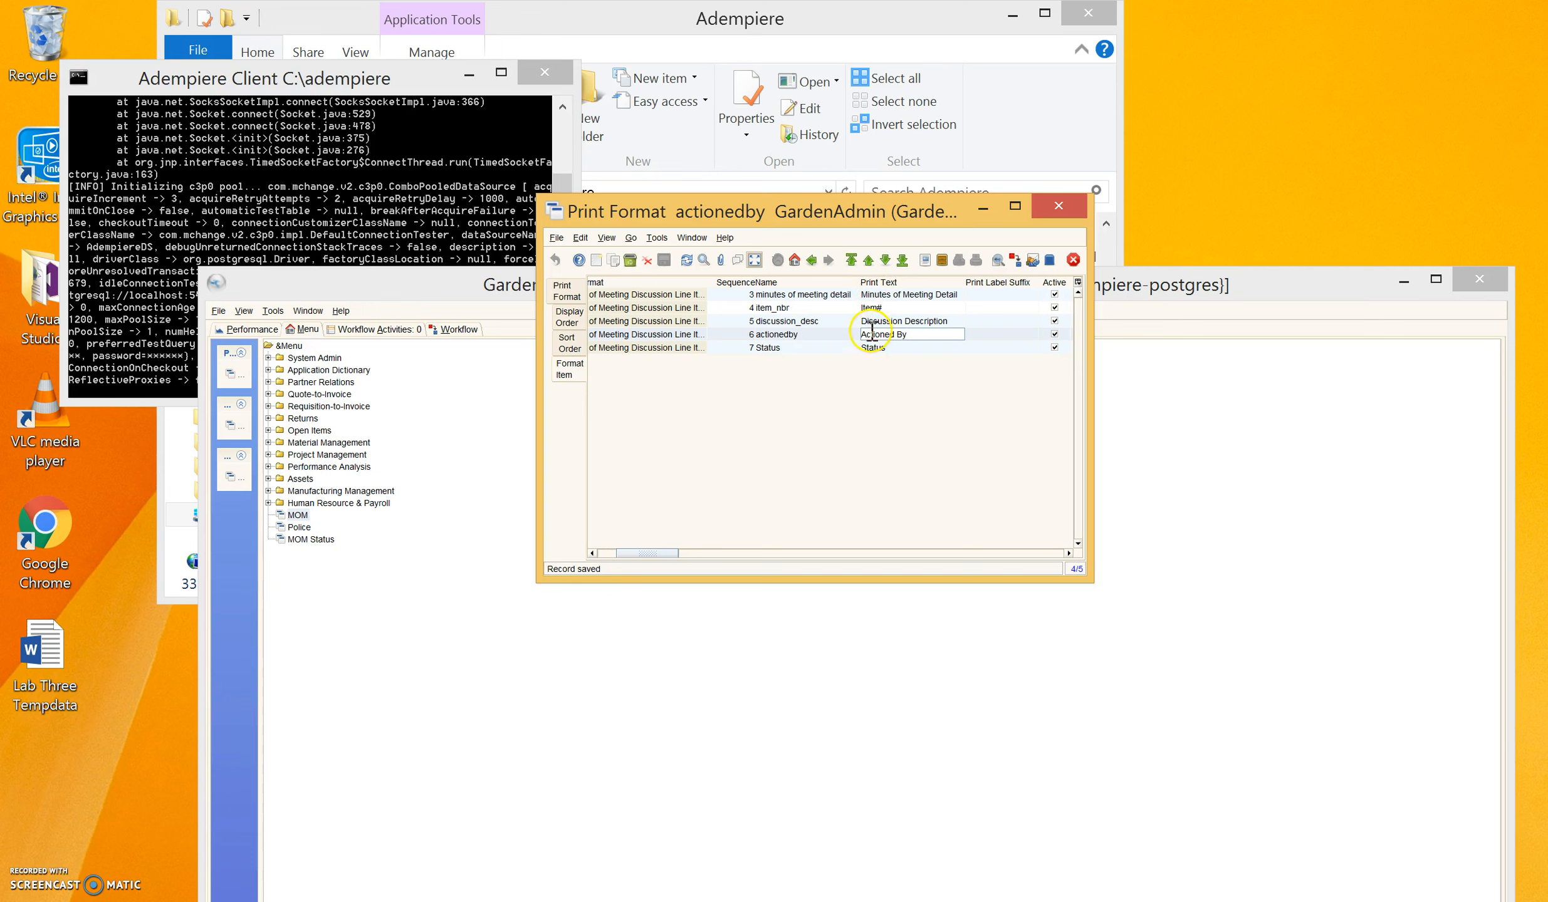
Change the print text of the item_nbr format item to Item Number and save the format items.
click(934, 348)
click(821, 322)
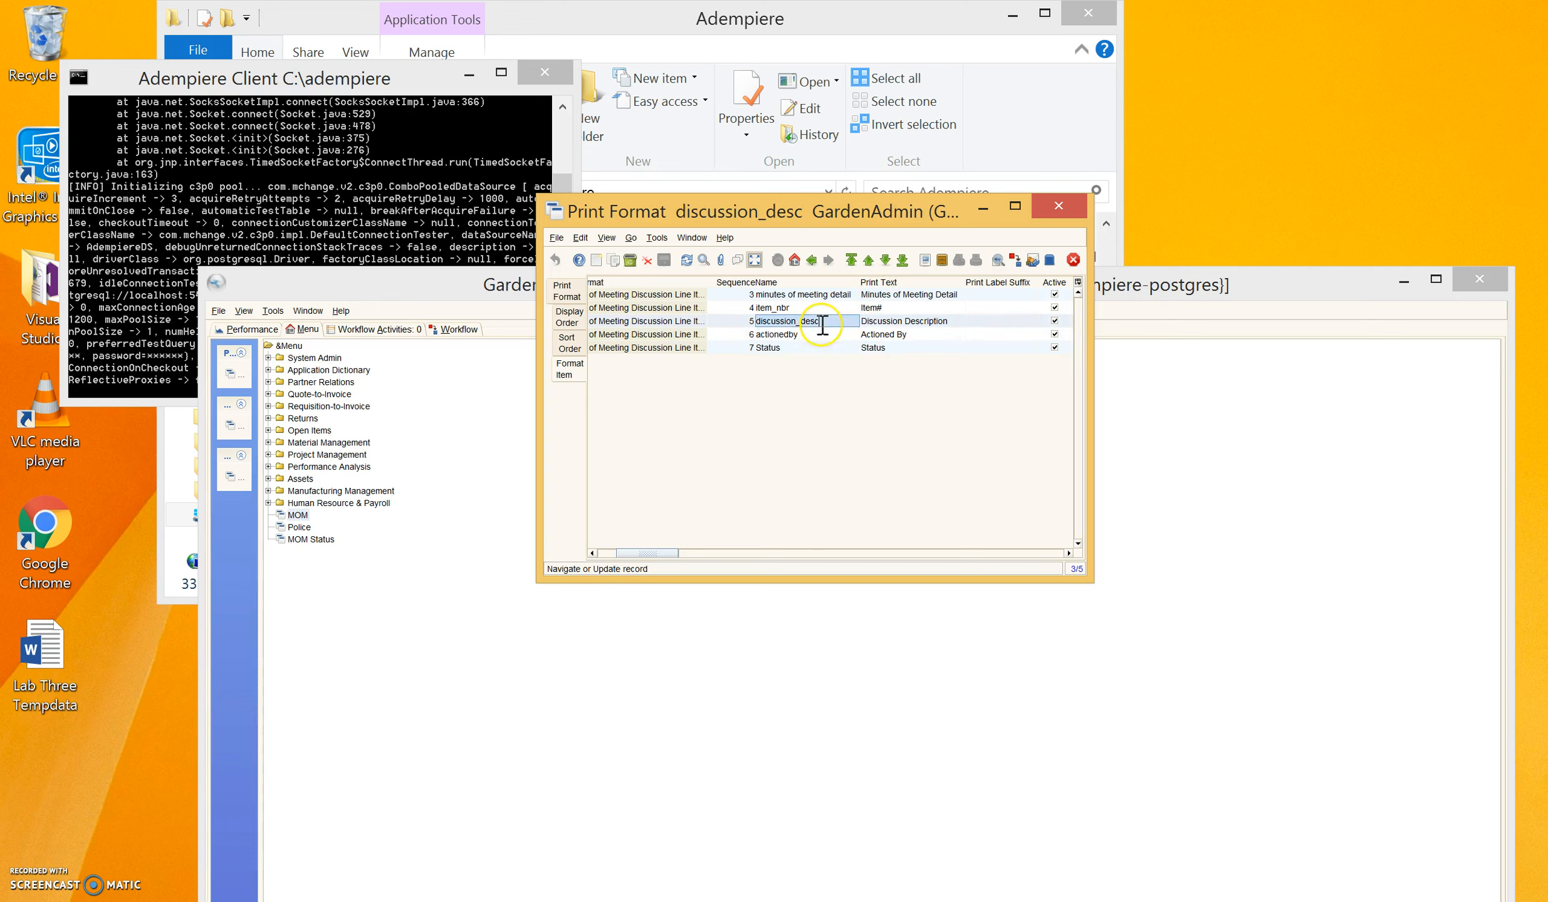
click(899, 334)
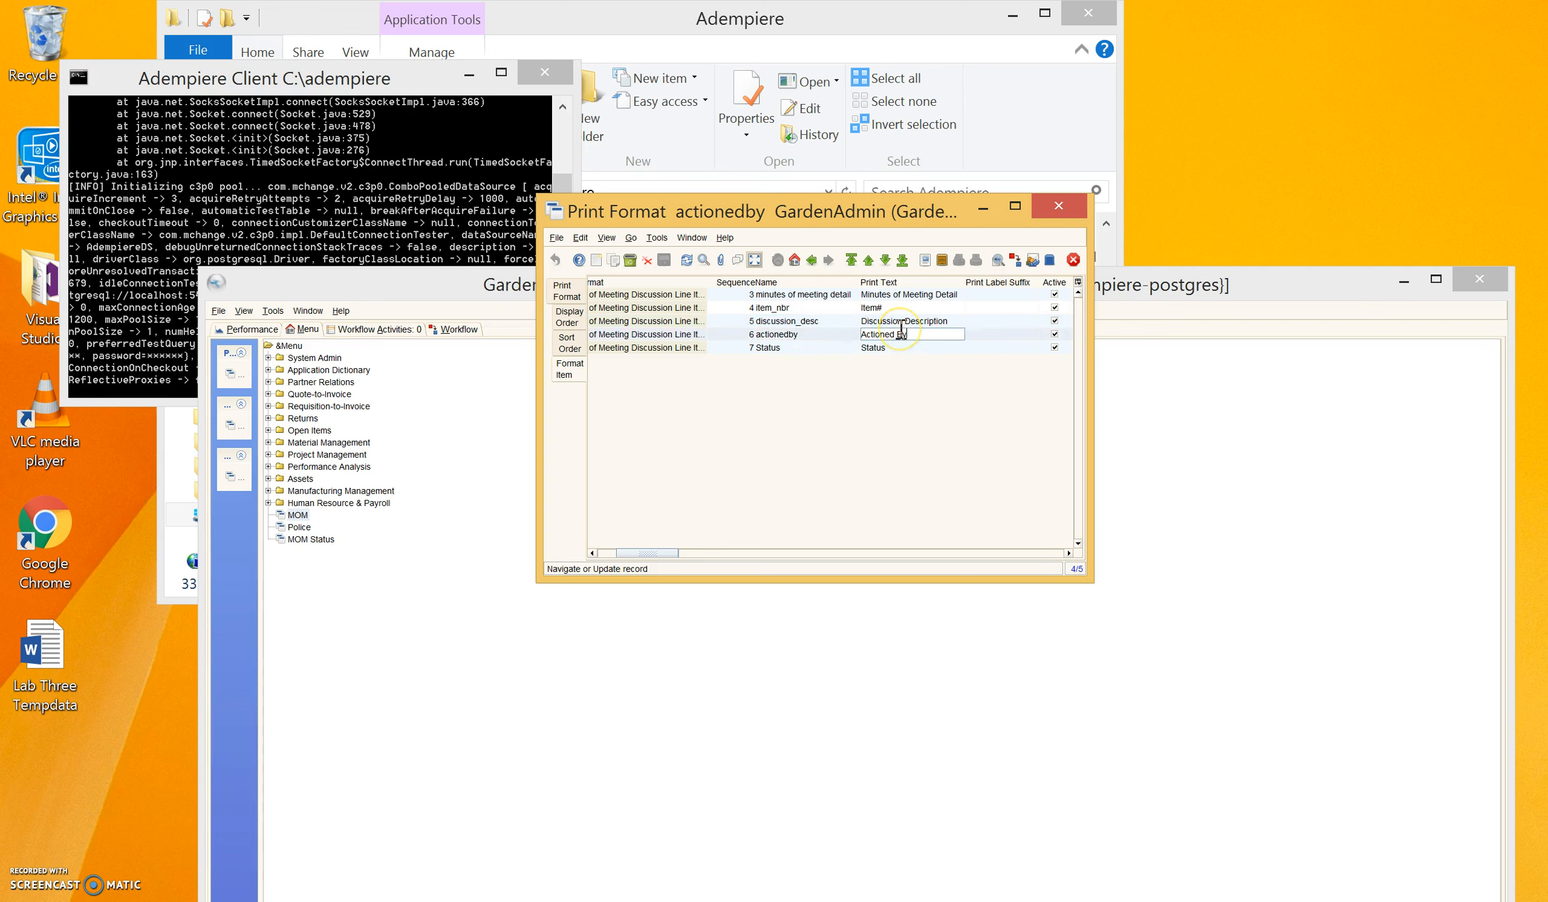
click(903, 321)
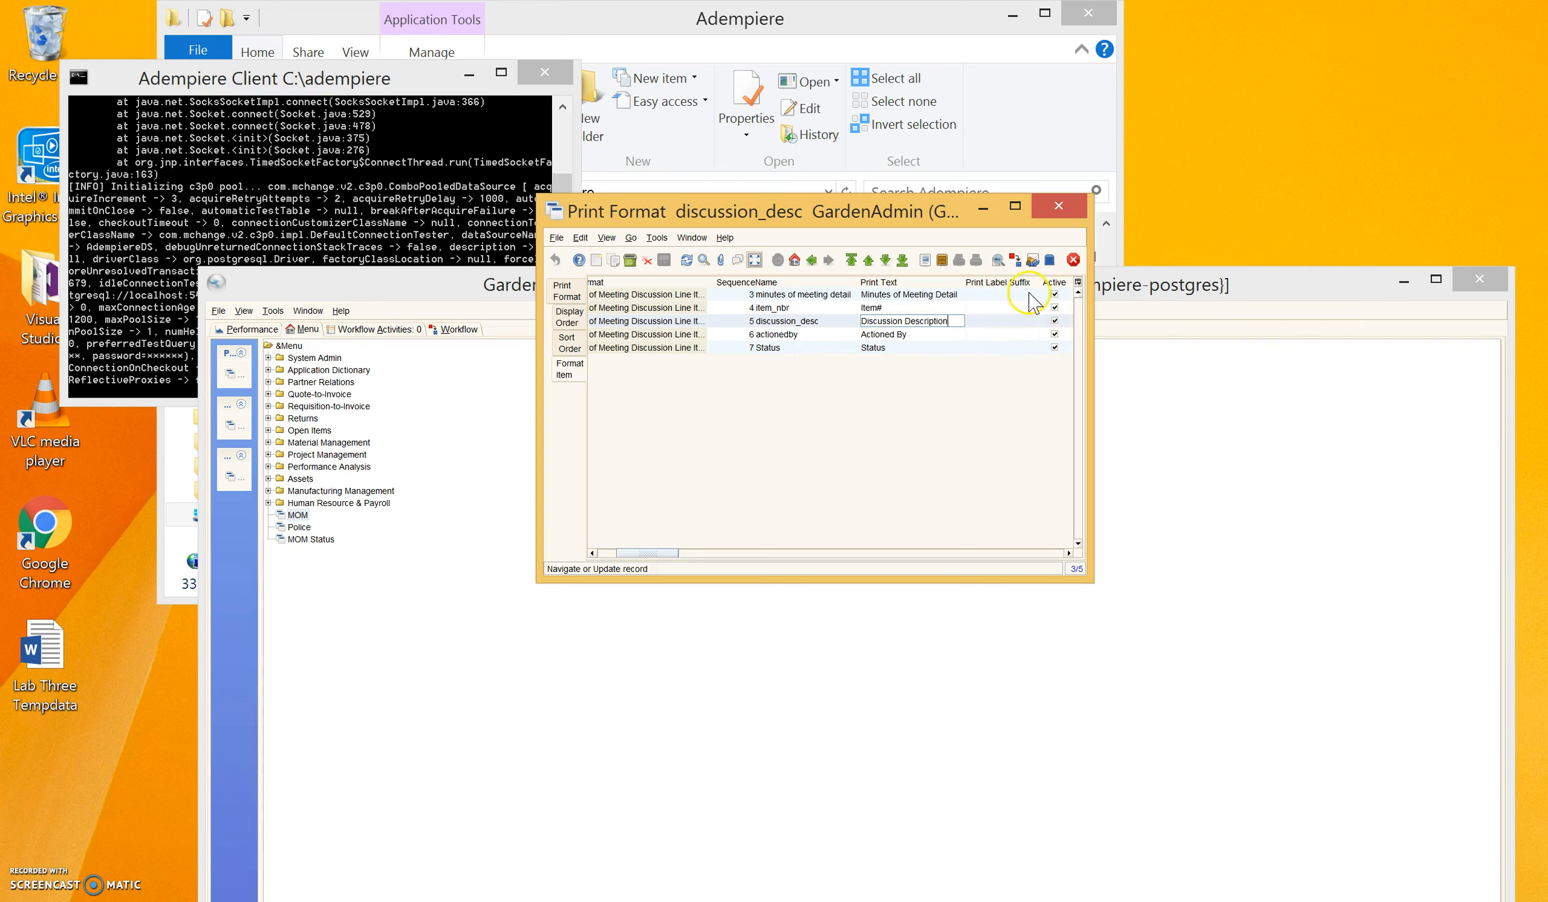
key(Down)
click(664, 260)
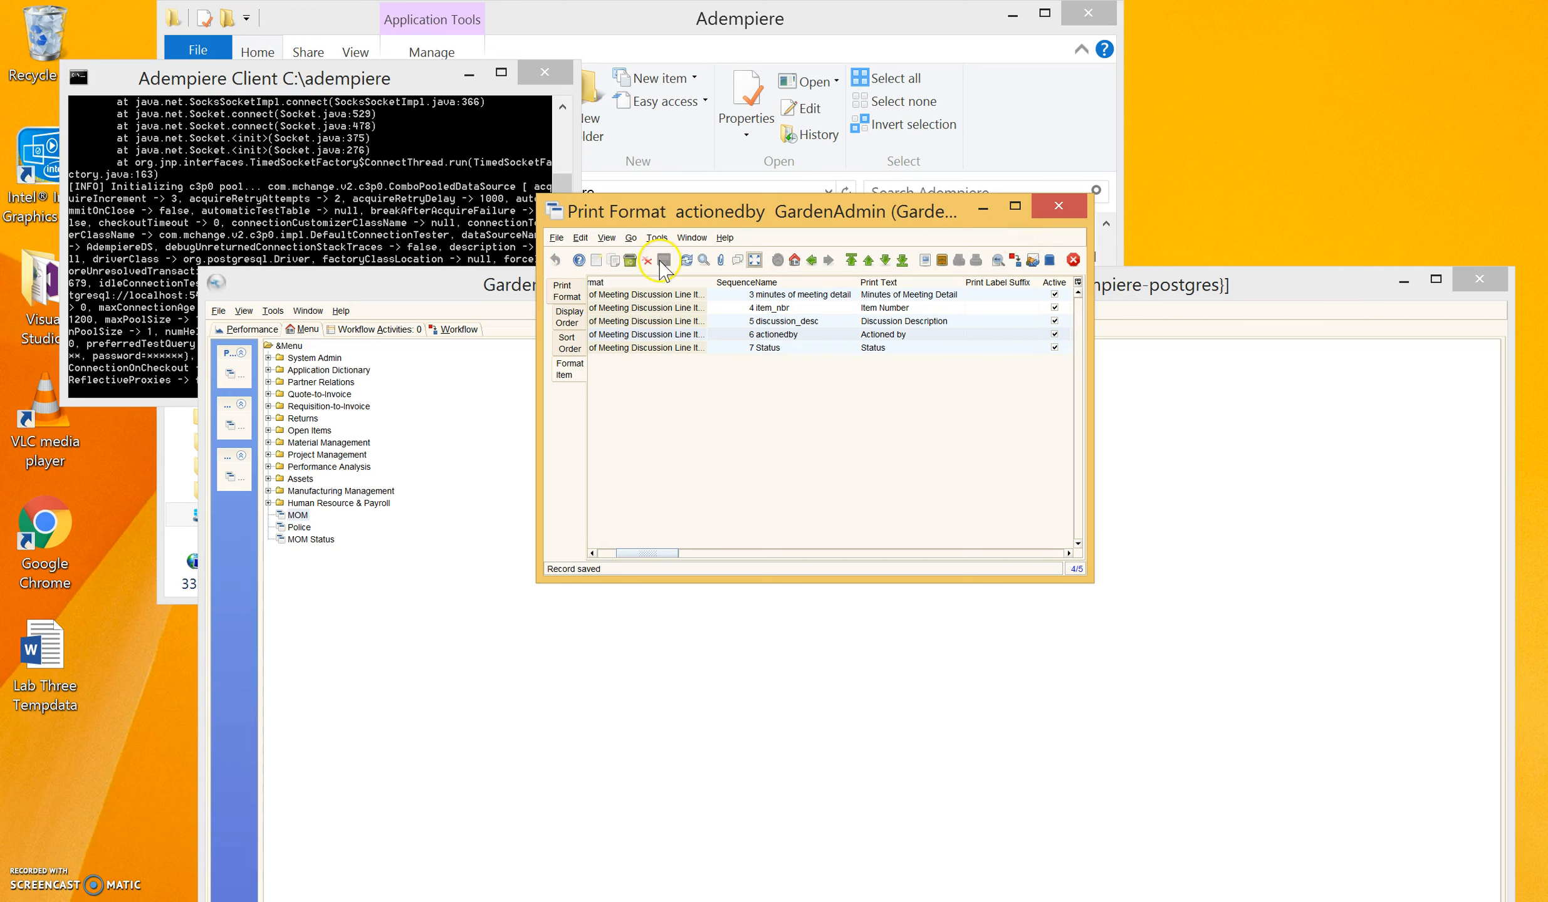
Capitalize the actionedby print text as Actioned By and save the format item.
click(916, 336)
key(BackSpace)
key(BackSpace)
text(By)
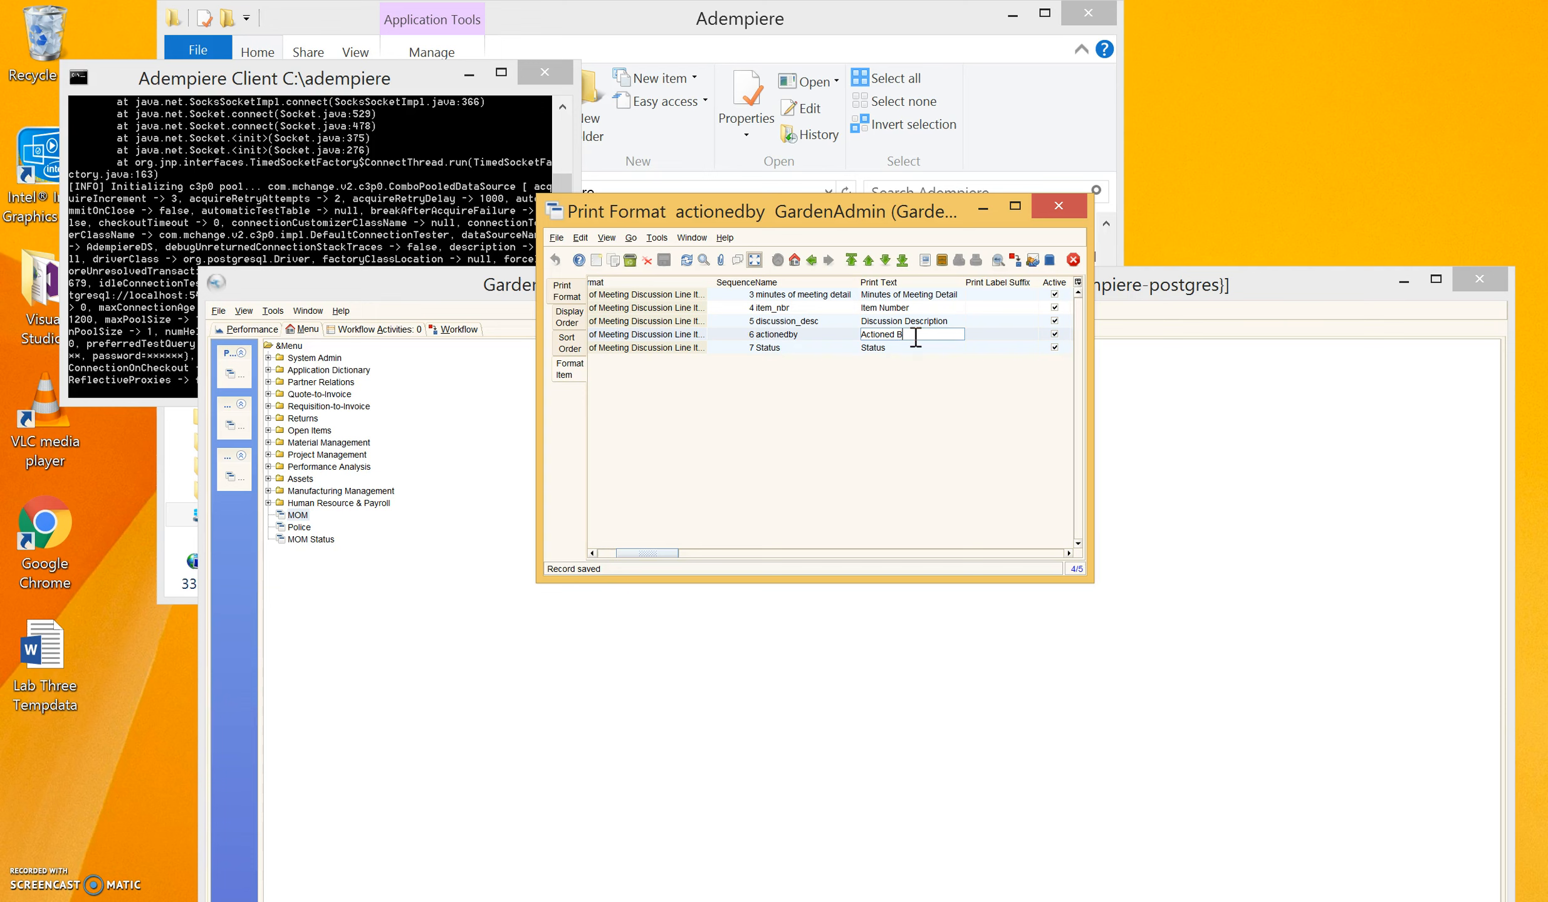
click(995, 332)
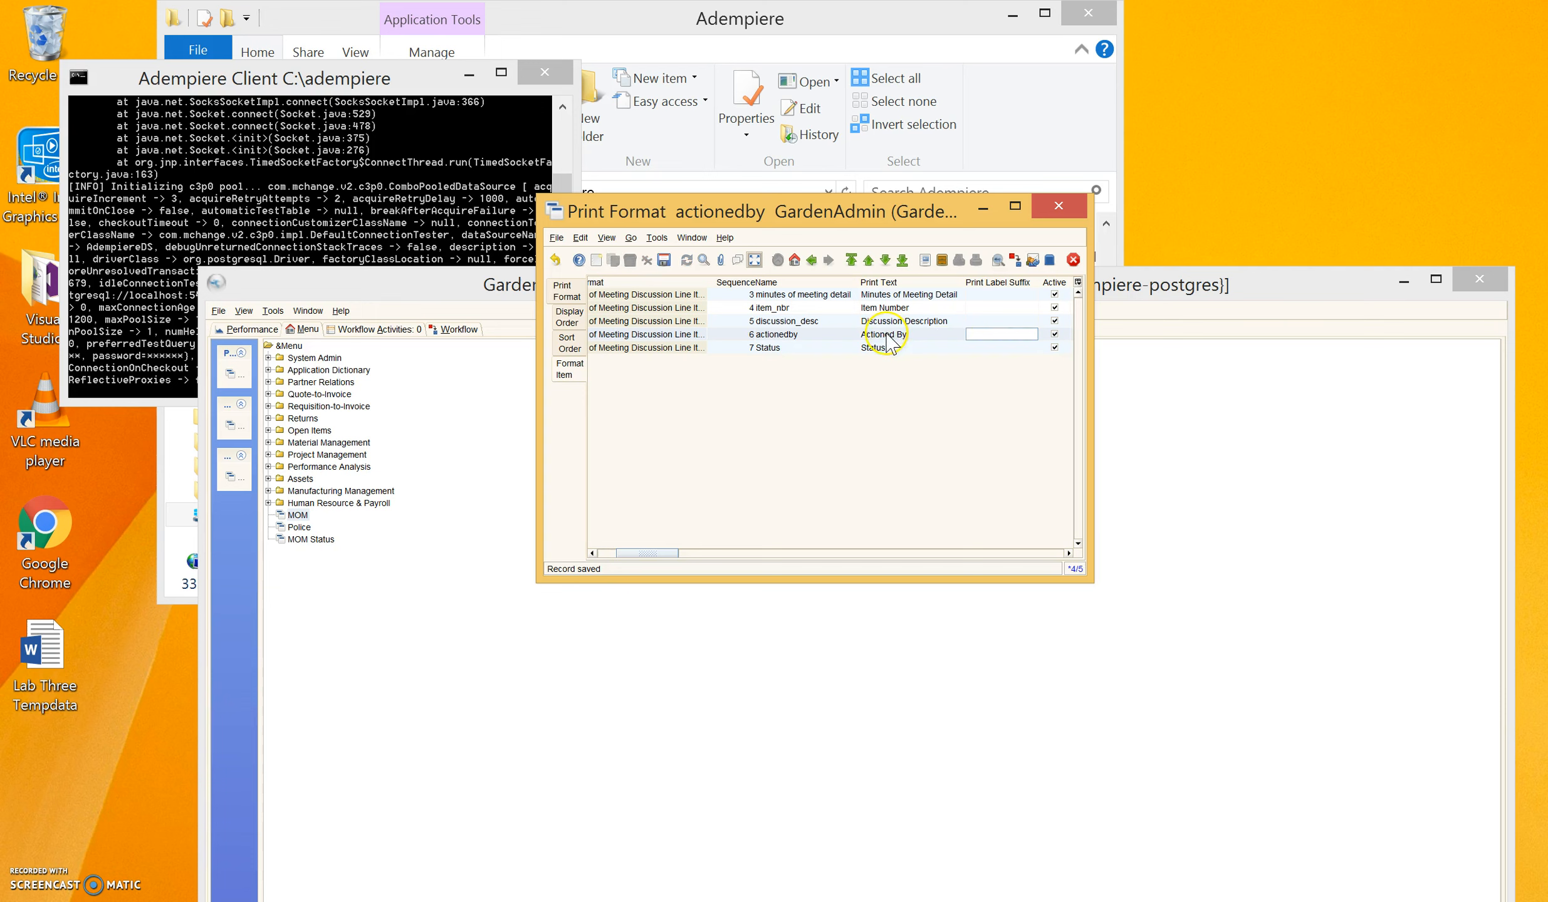
click(664, 261)
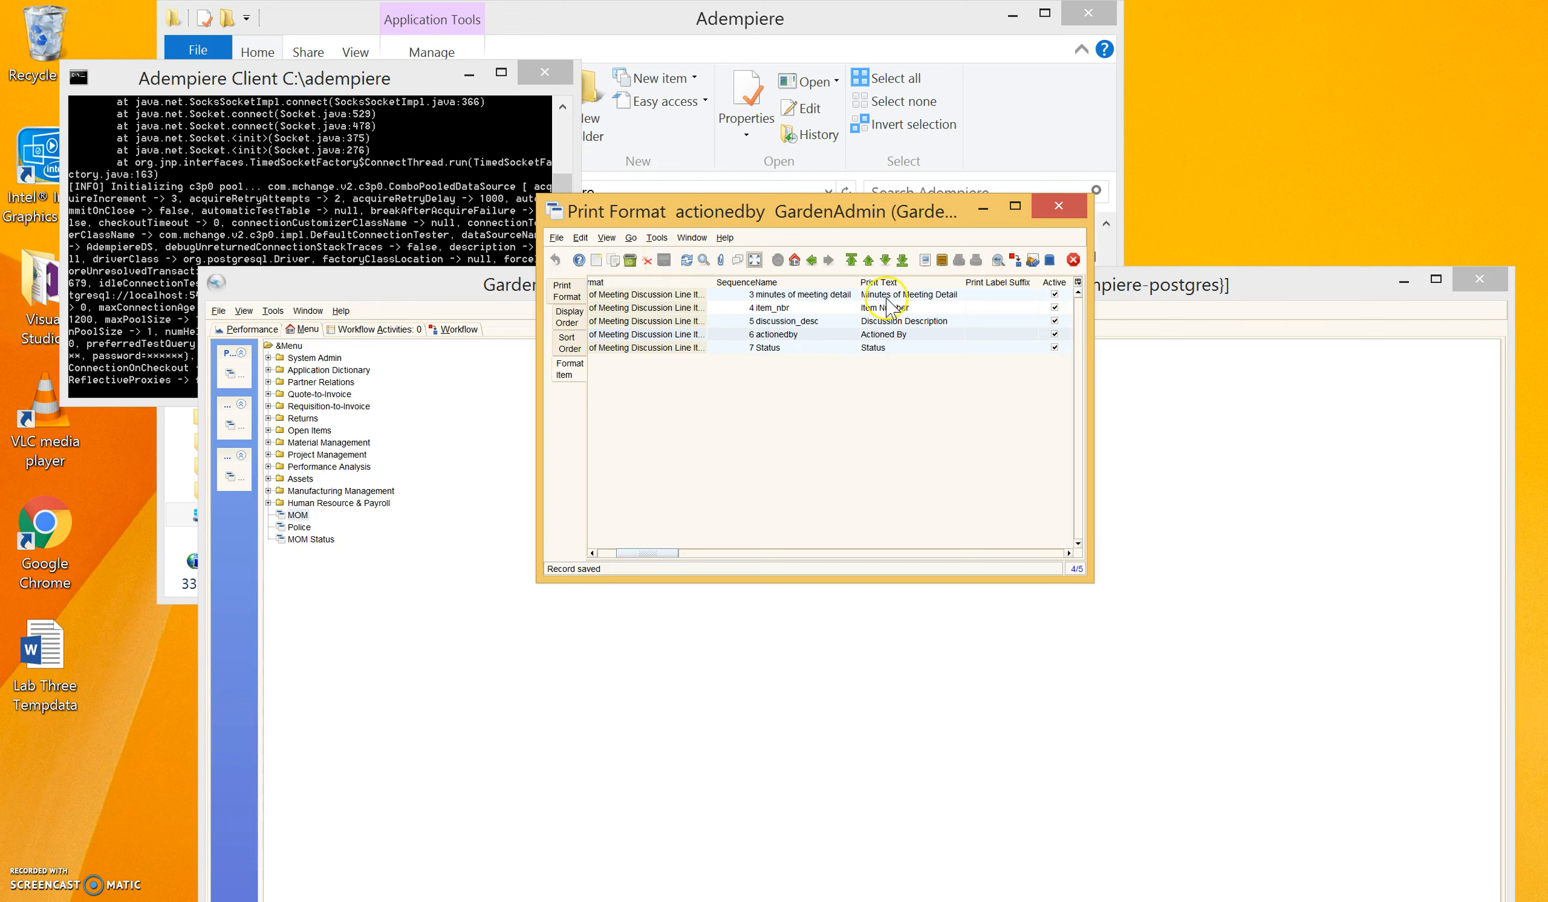
Close the print format, reopen the MOM window's discussion detail and generate its report.
click(1058, 209)
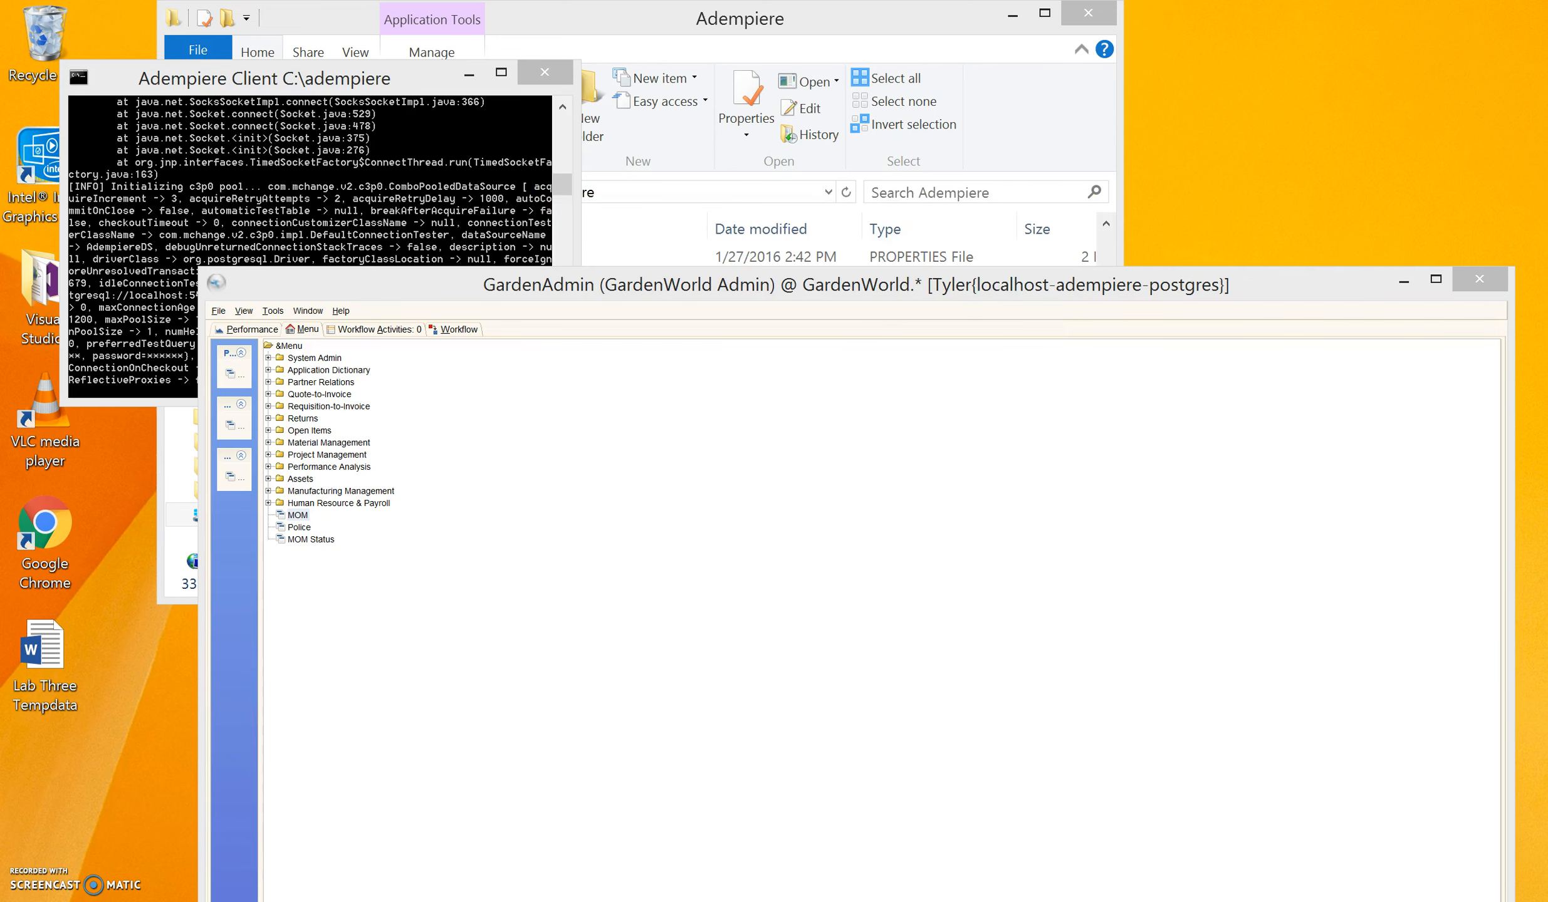
click(669, 536)
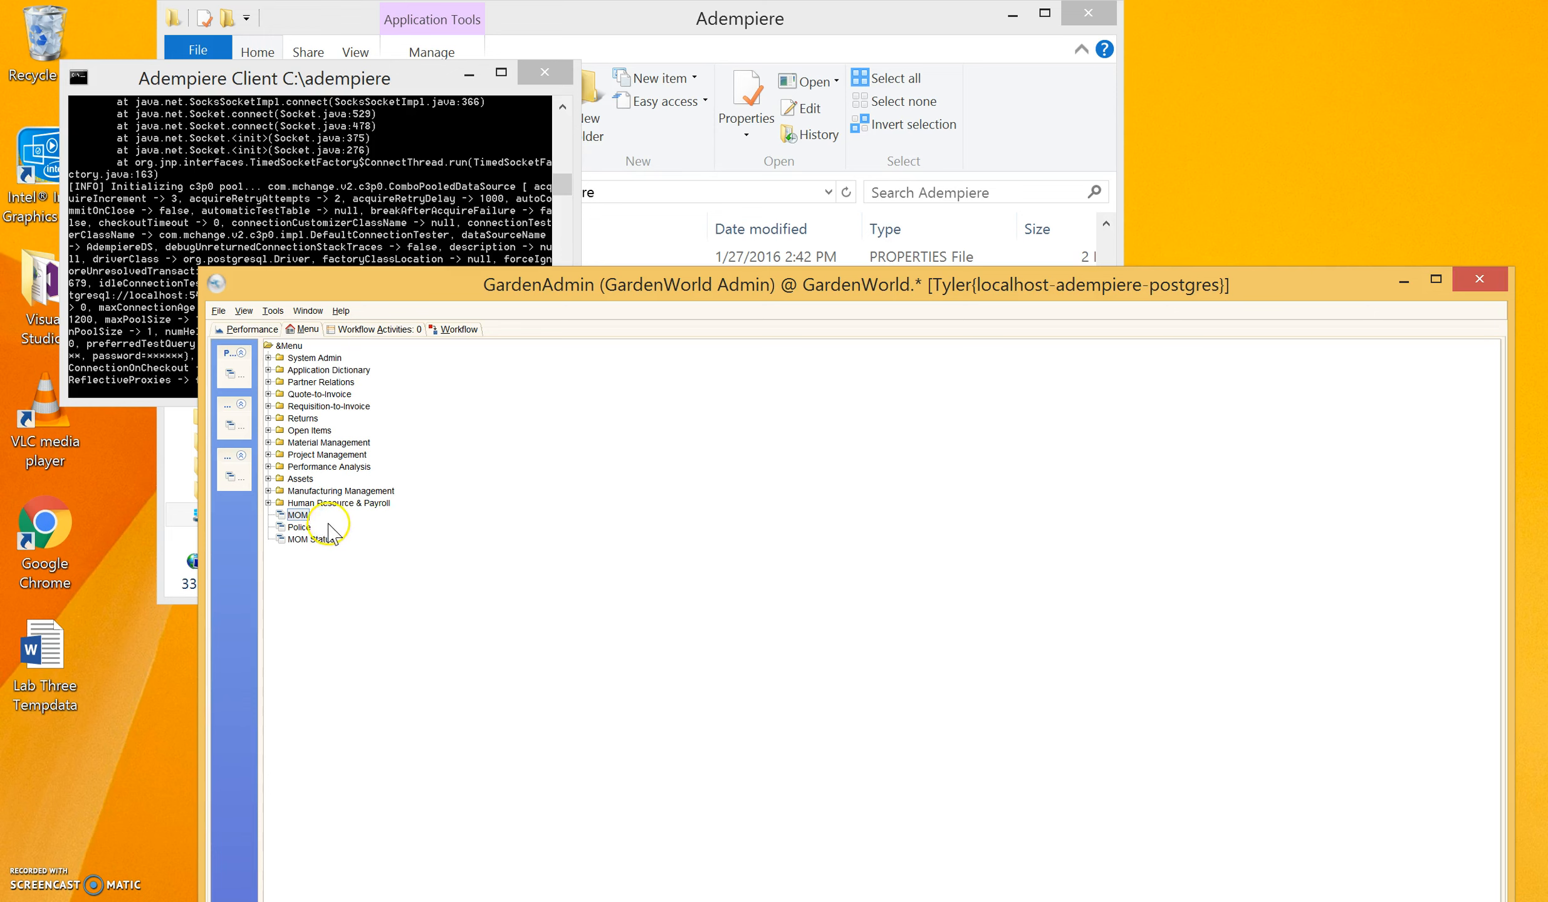
click(299, 517)
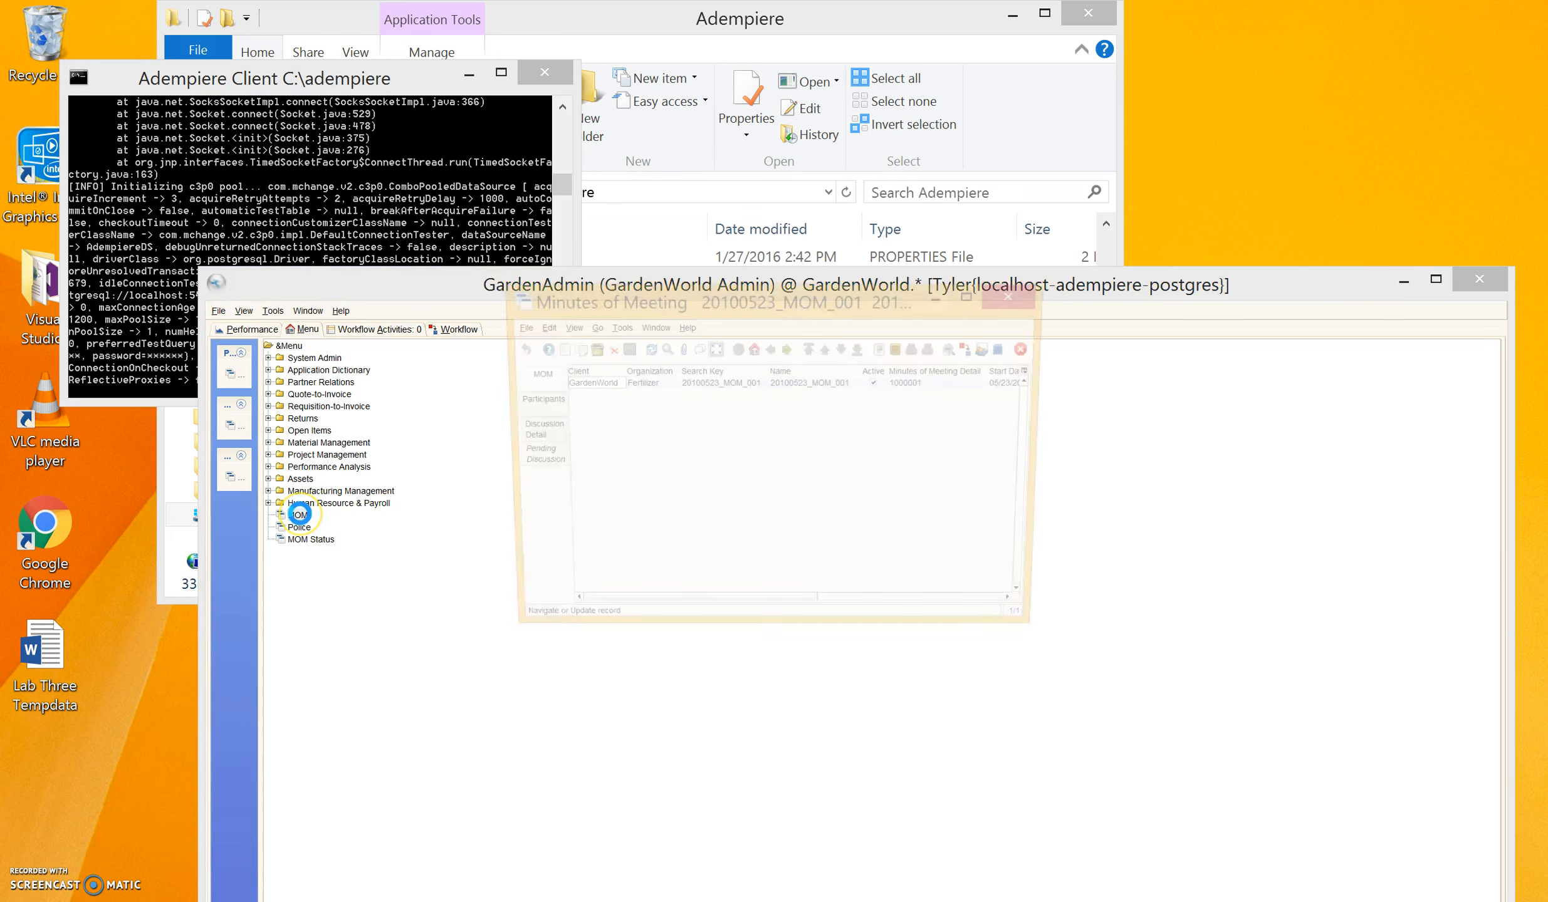
click(534, 431)
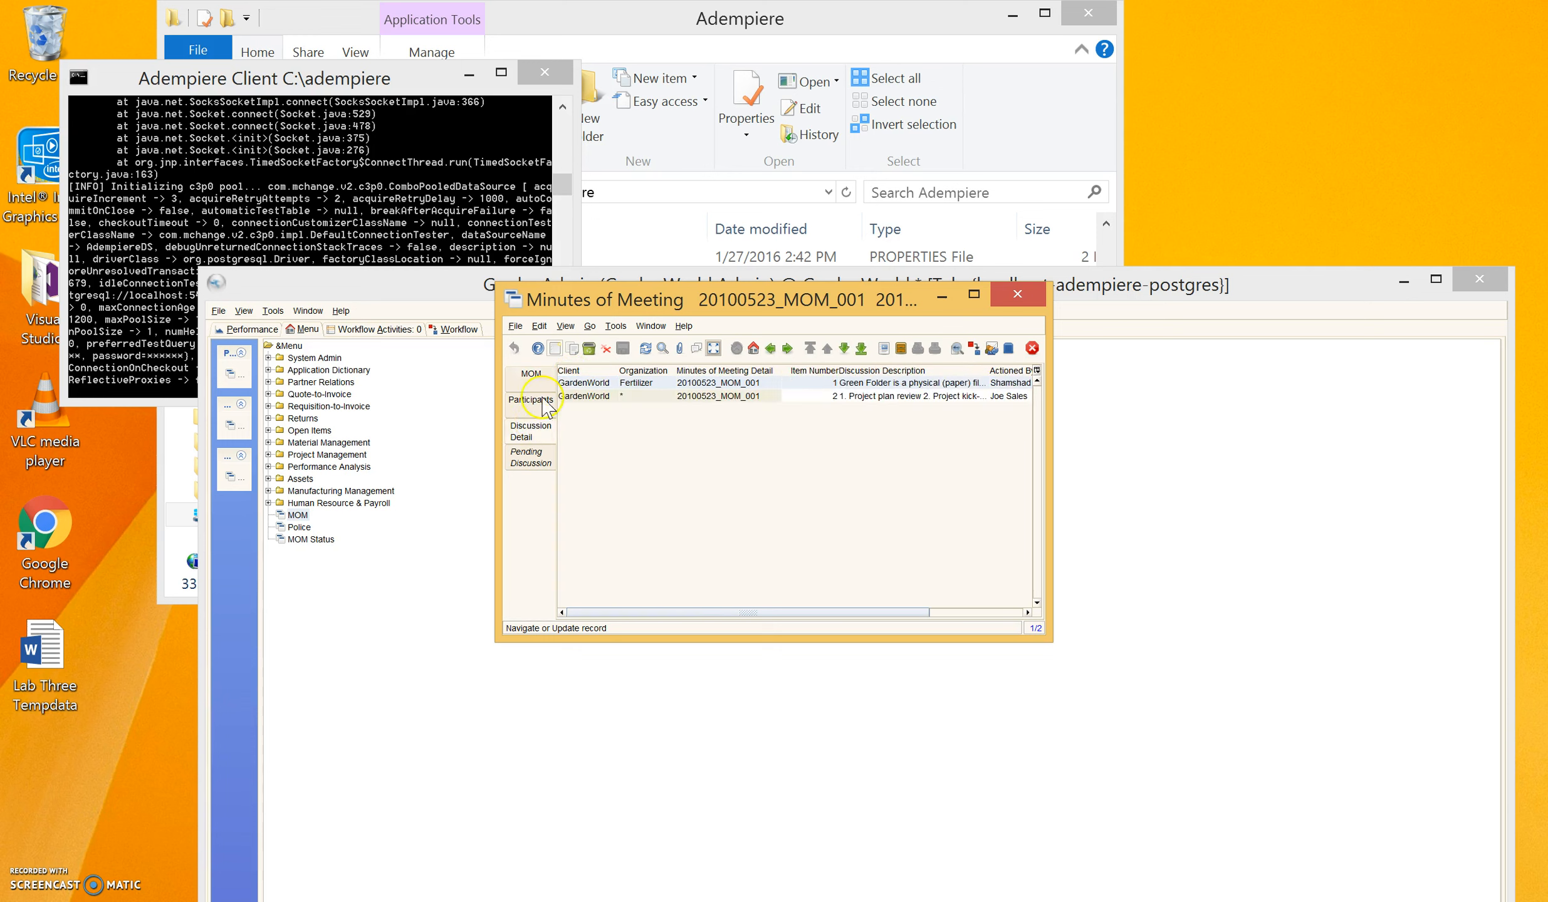
click(515, 326)
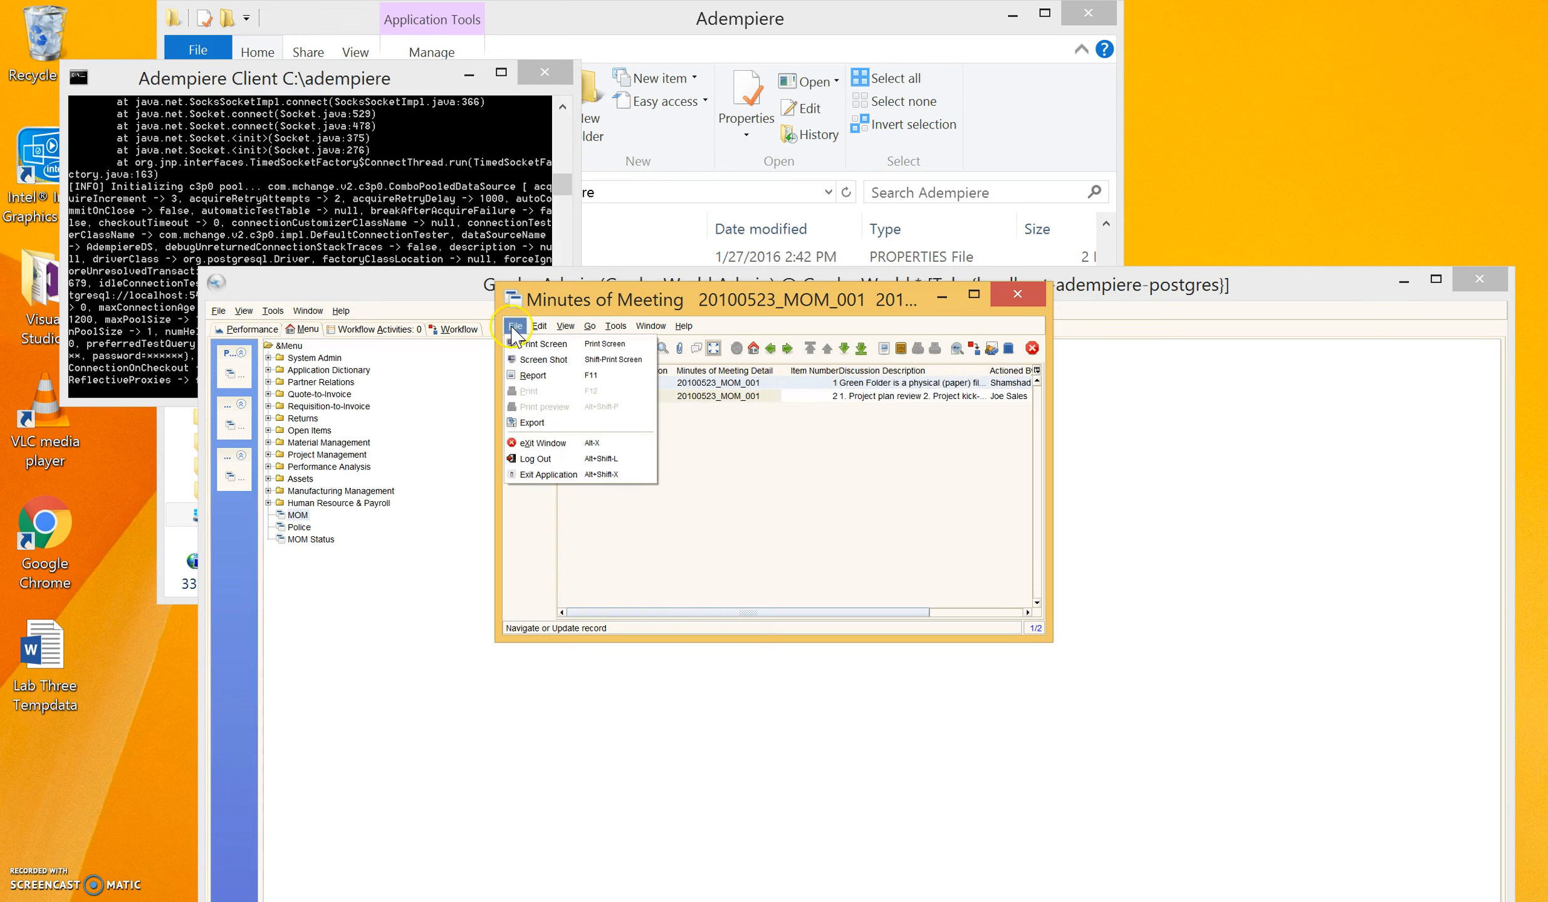
click(534, 376)
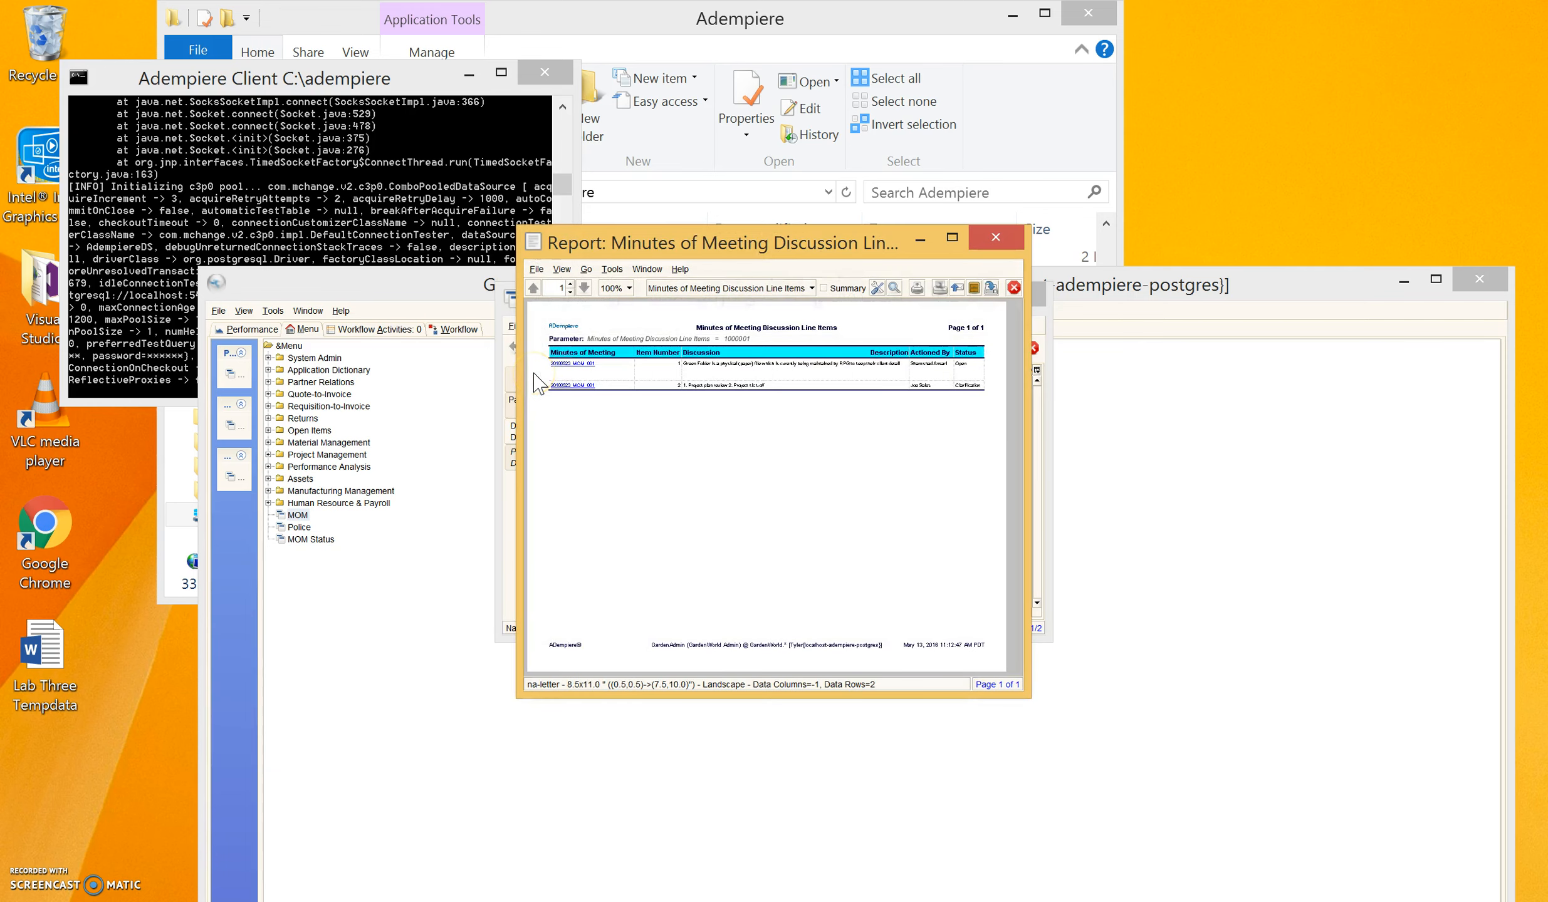